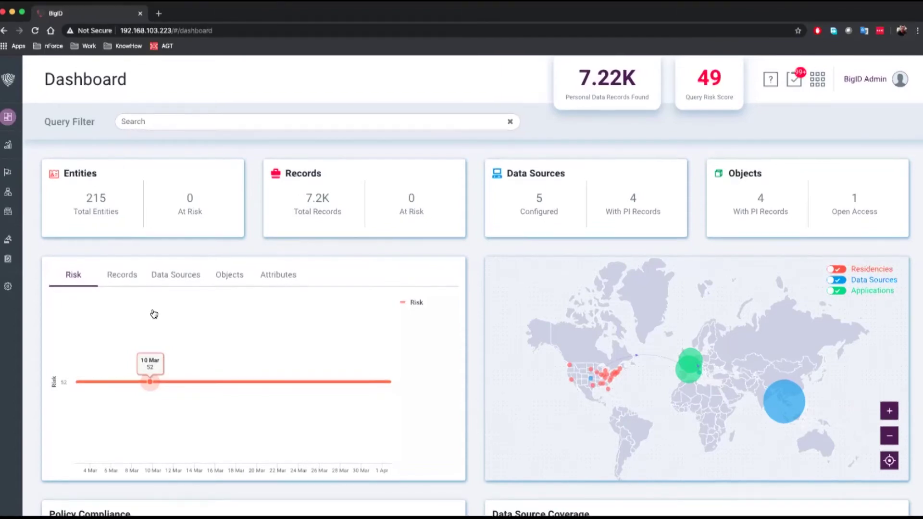
- Open the RS-UsersUS connection from the data sources administration
mouse_move(14, 288)
click(48, 286)
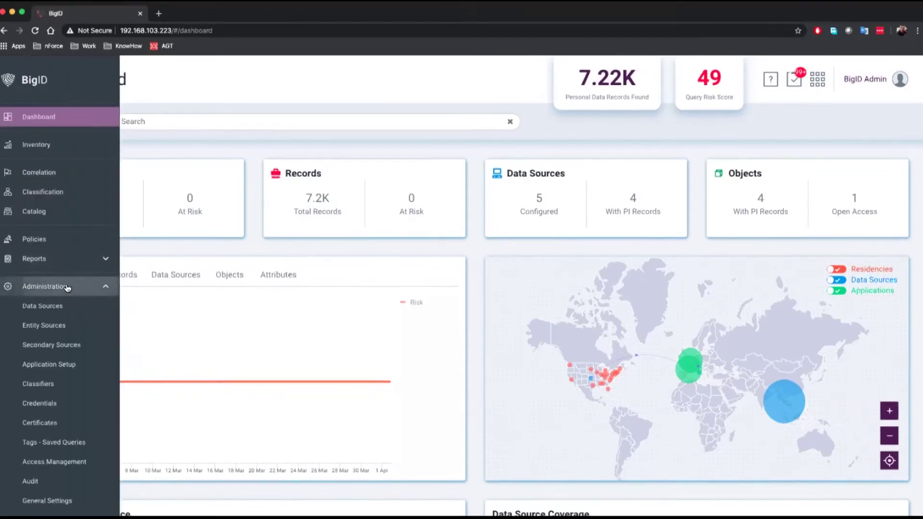
click(48, 306)
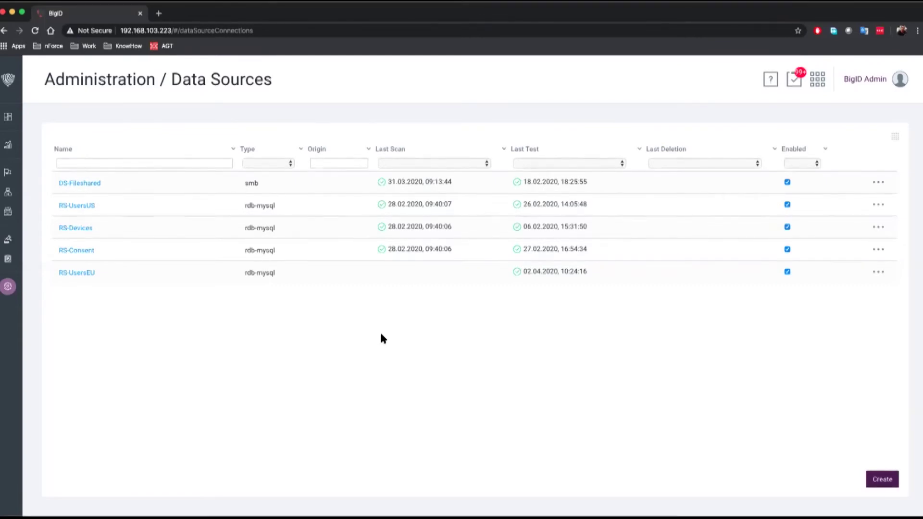
click(72, 206)
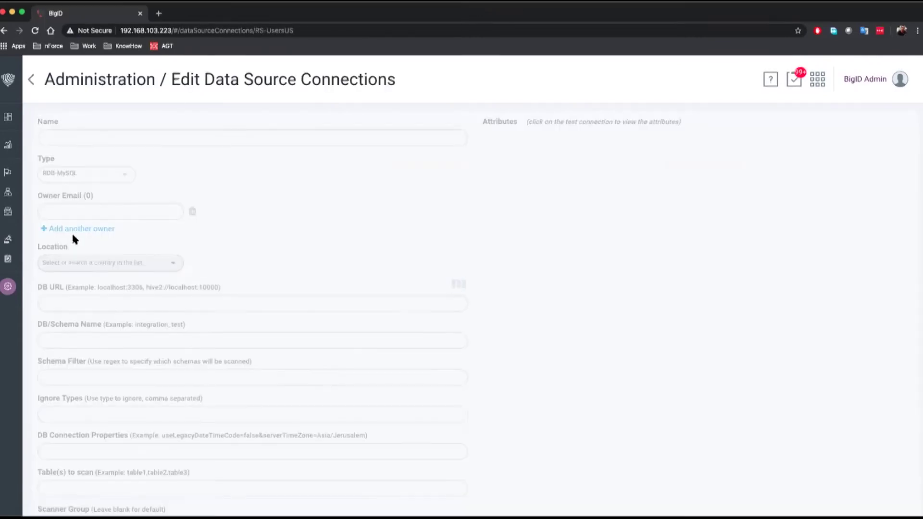
- View the available data source types for the connection and close the list without changing the selection
click(115, 180)
scroll(115, 181, up, 5)
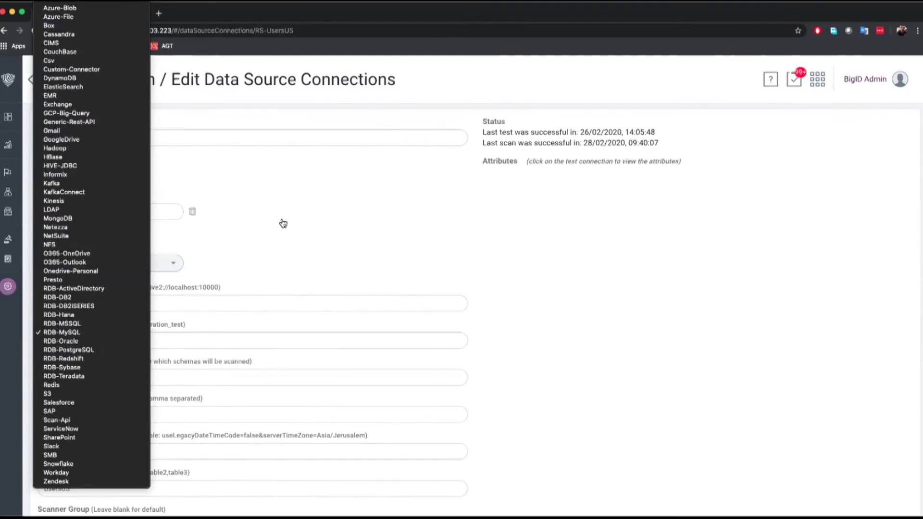
click(283, 223)
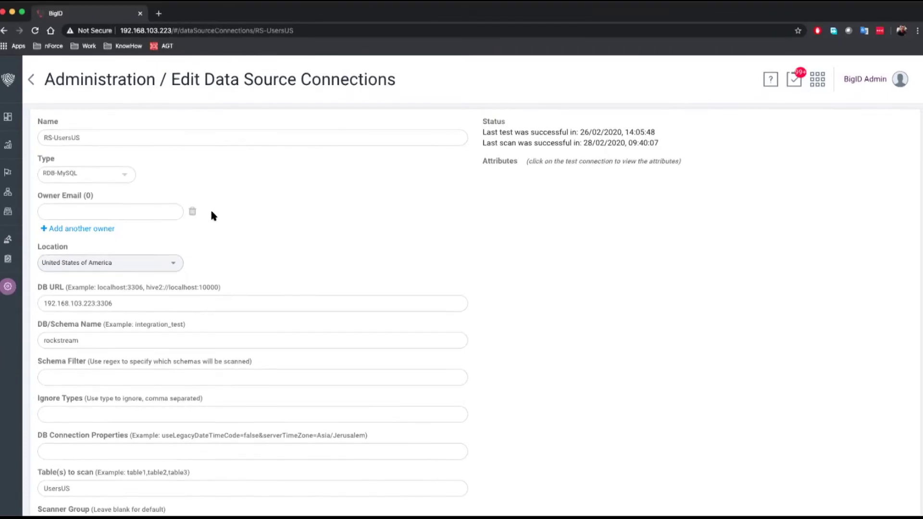
- Review the connection's database, scan, security tier and credential settings, and return to the data sources list
scroll(211, 215, down, 3)
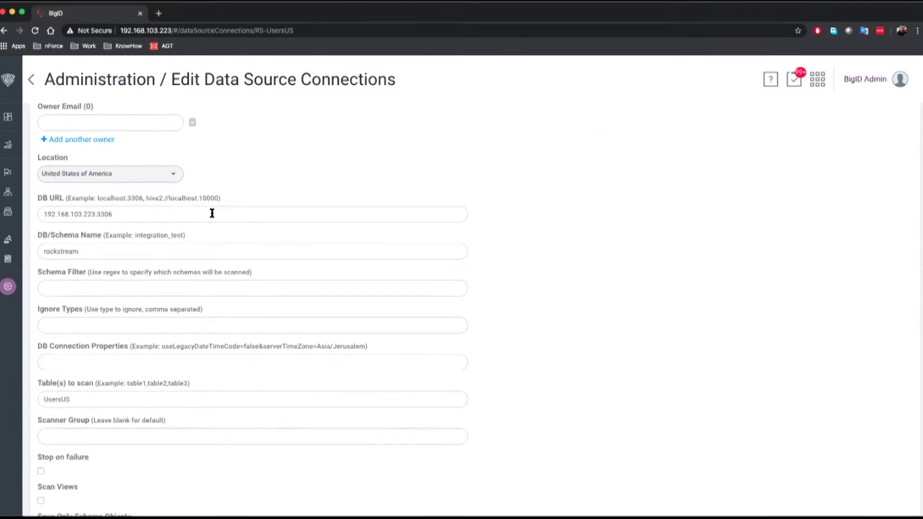
scroll(212, 213, down, 1)
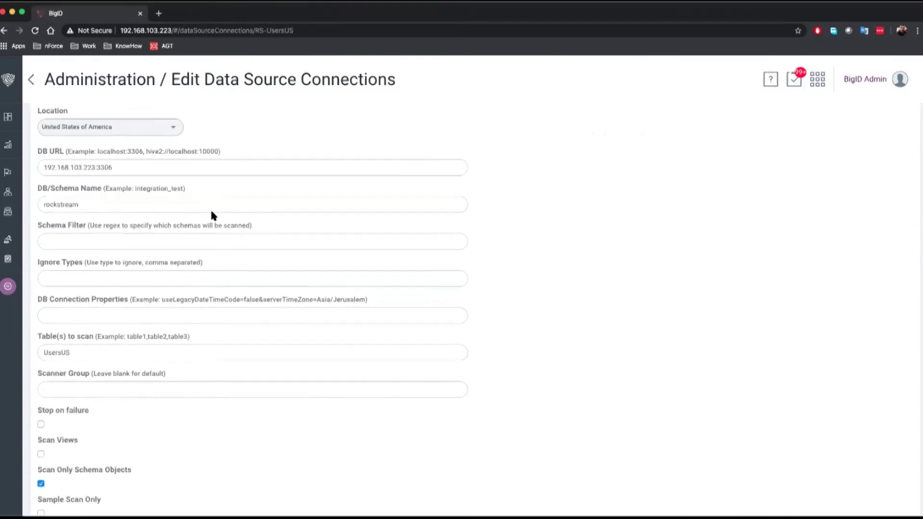
scroll(214, 215, down, 5)
scroll(213, 216, down, 4)
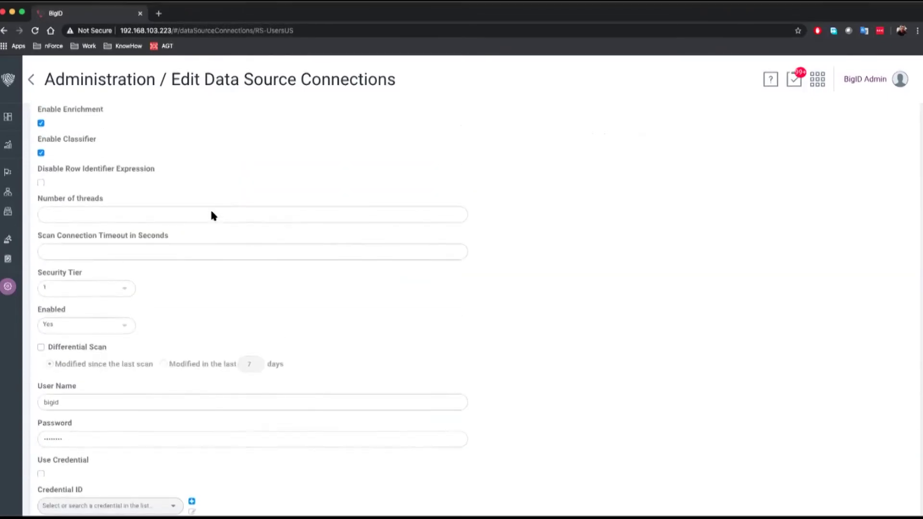
scroll(214, 215, up, 6)
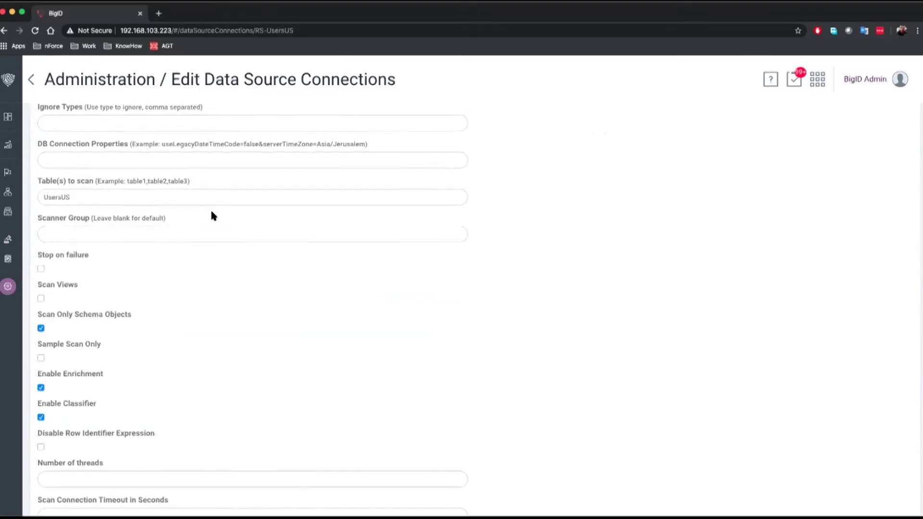
scroll(212, 209, down, 5)
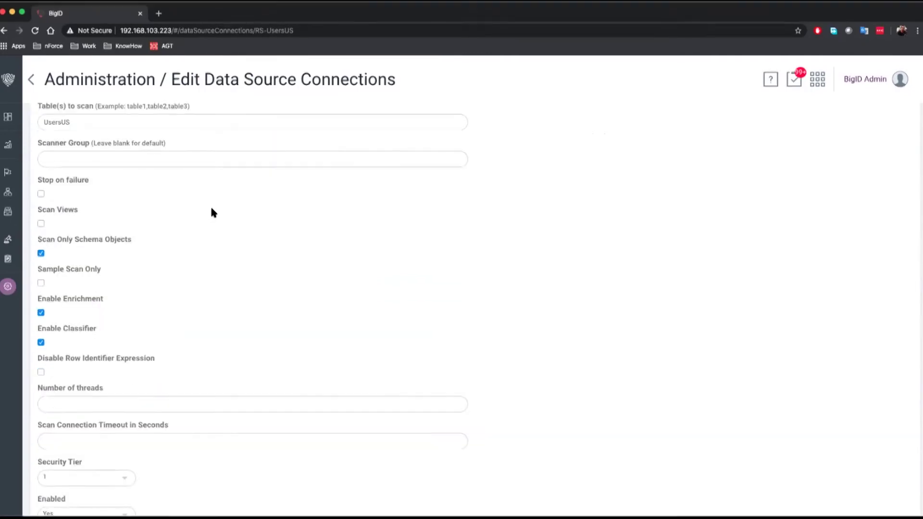
scroll(212, 211, down, 3)
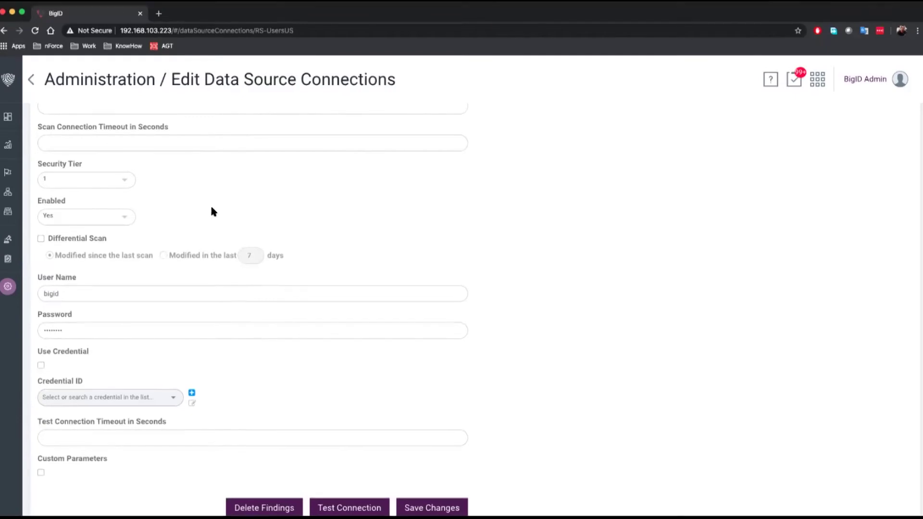
scroll(378, 326, down, 1)
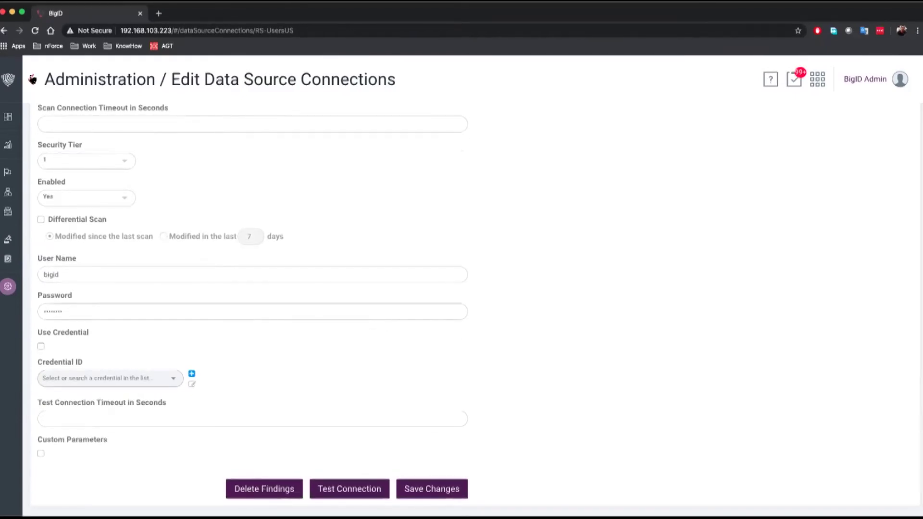
click(30, 79)
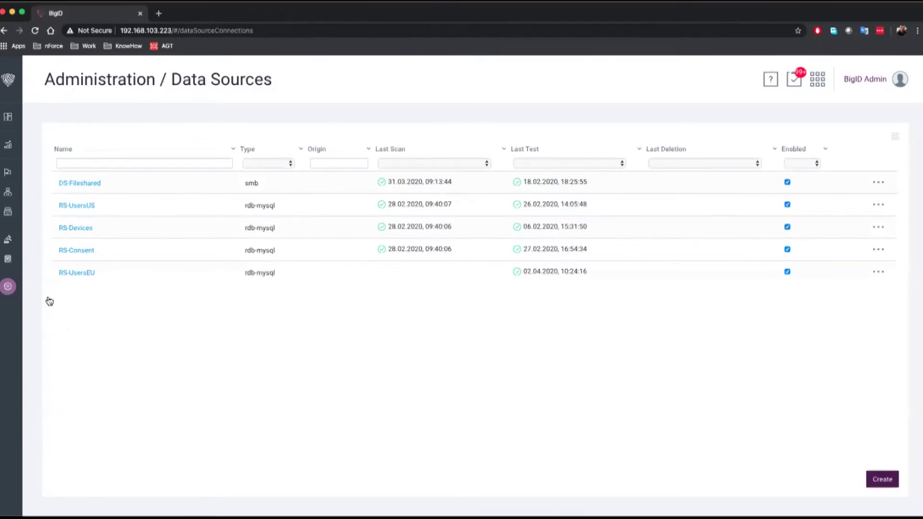
- Open the UserUS entity source and examine its query, selected attributes, sampling options and identifier settings
mouse_move(47, 327)
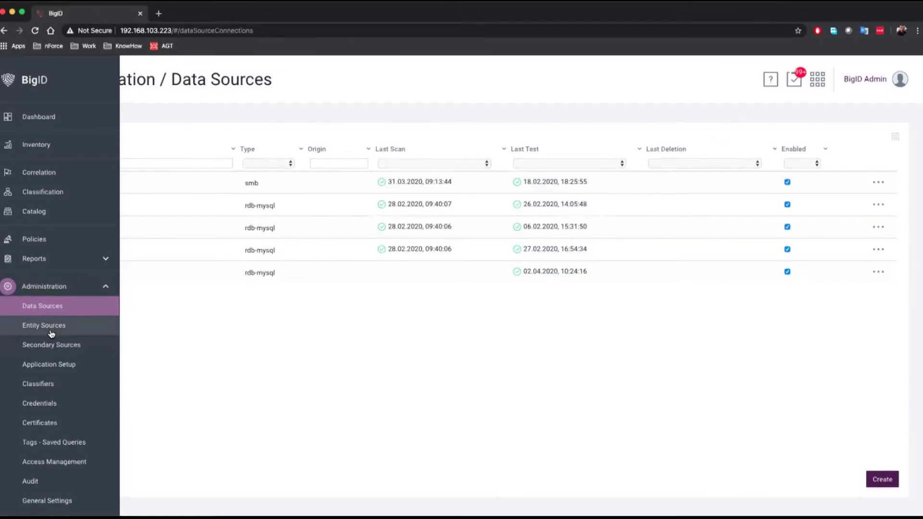
click(51, 333)
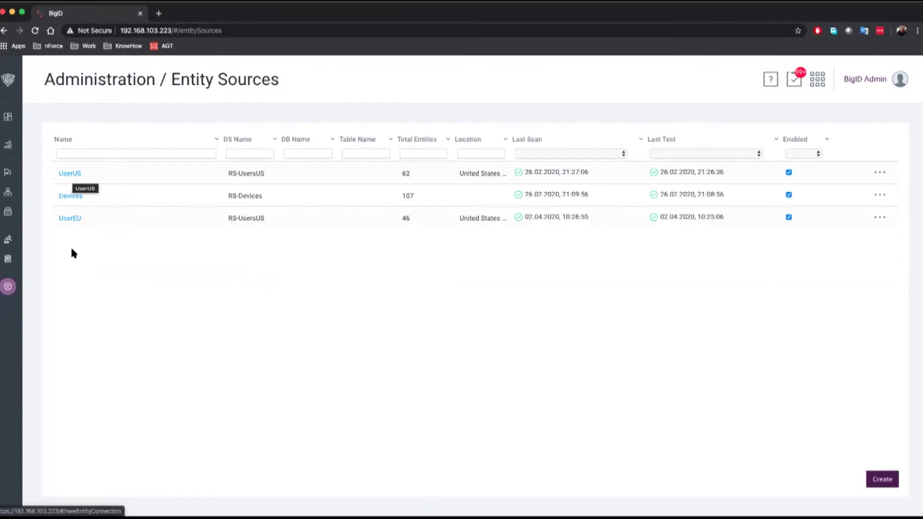
key(Return)
scroll(322, 274, down, 1)
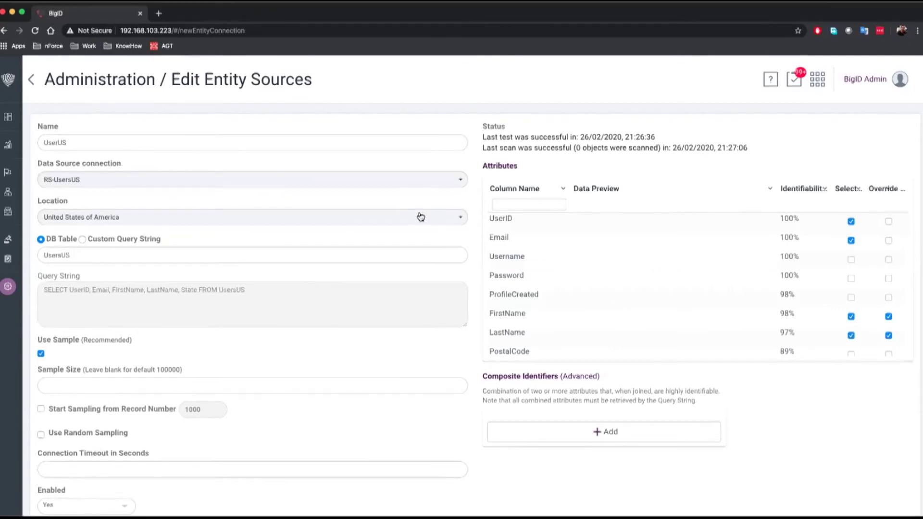
scroll(416, 391, down, 2)
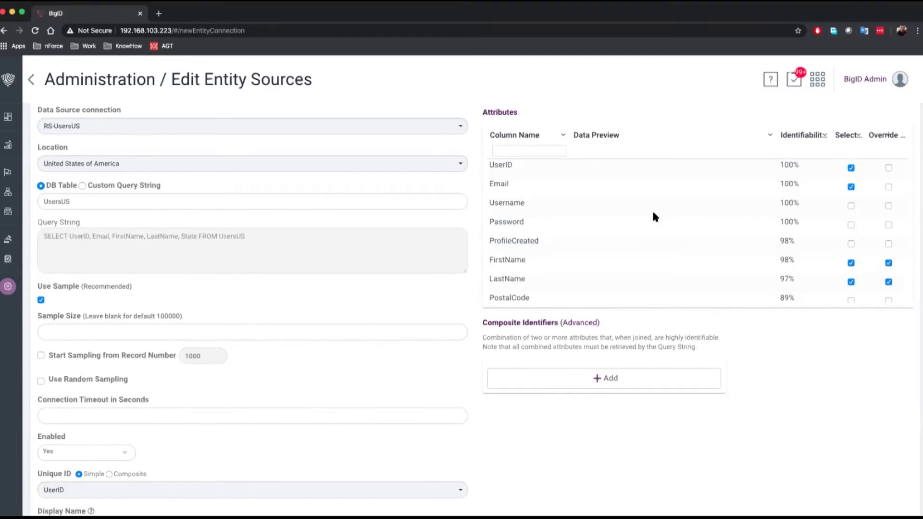
scroll(652, 212, down, 1)
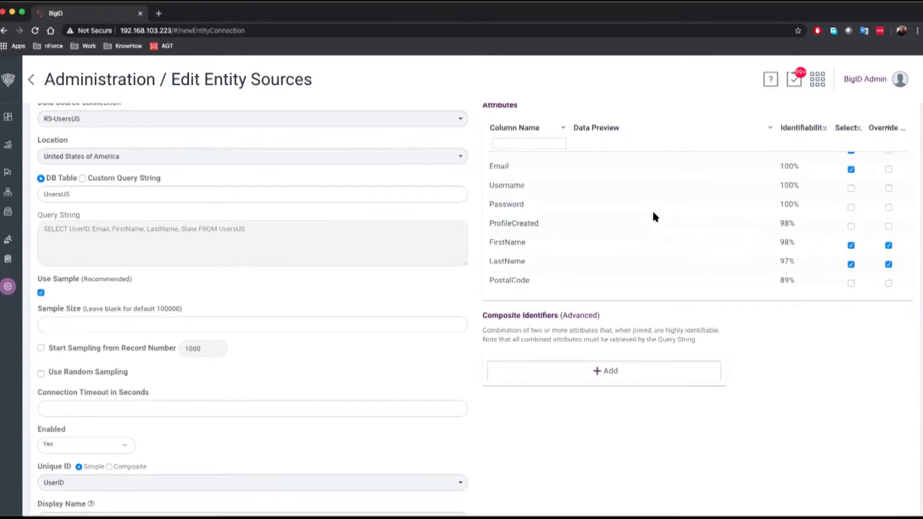
scroll(489, 366, down, 5)
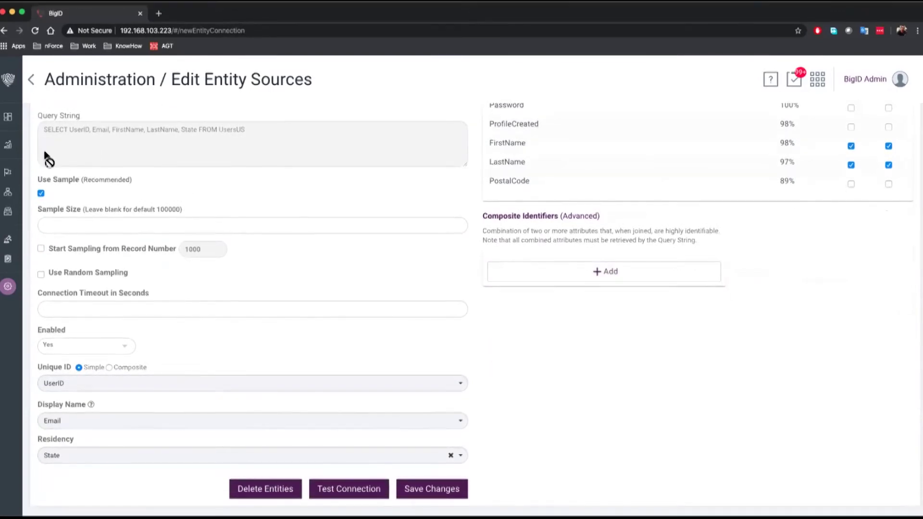
- Show the scan profiles in the Scans administration and open a new scan profile form
mouse_move(12, 96)
scroll(70, 495, down, 2)
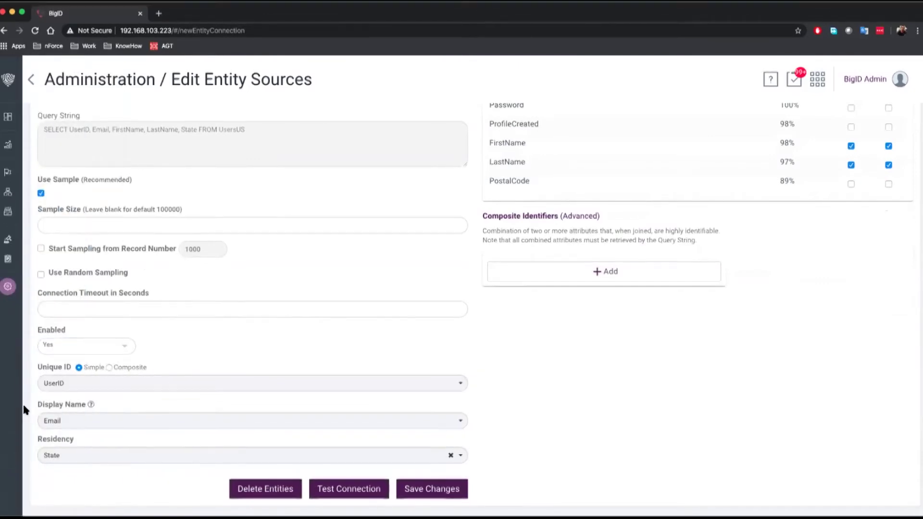
mouse_move(61, 416)
scroll(57, 461, down, 1)
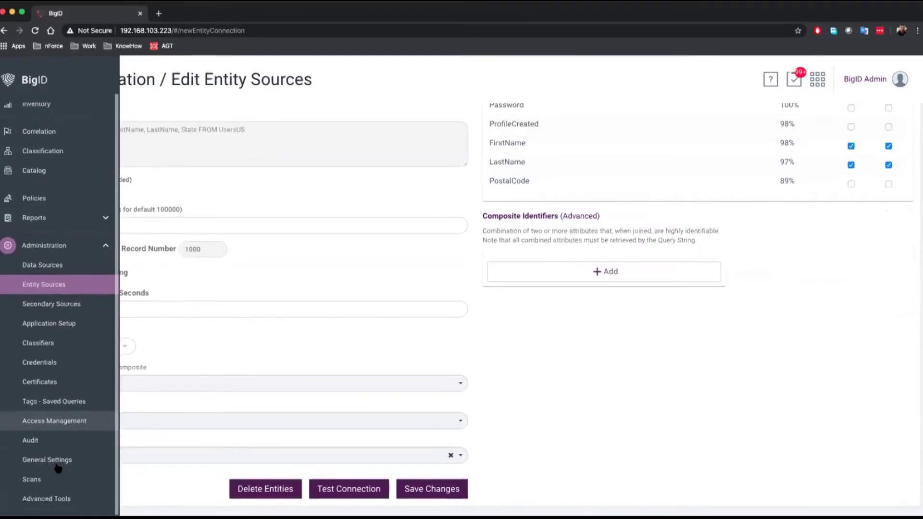
click(38, 477)
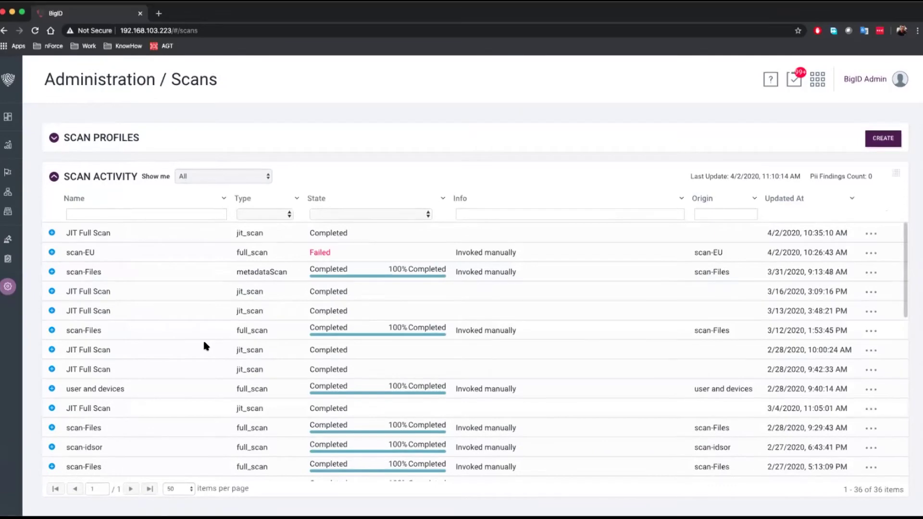
click(54, 137)
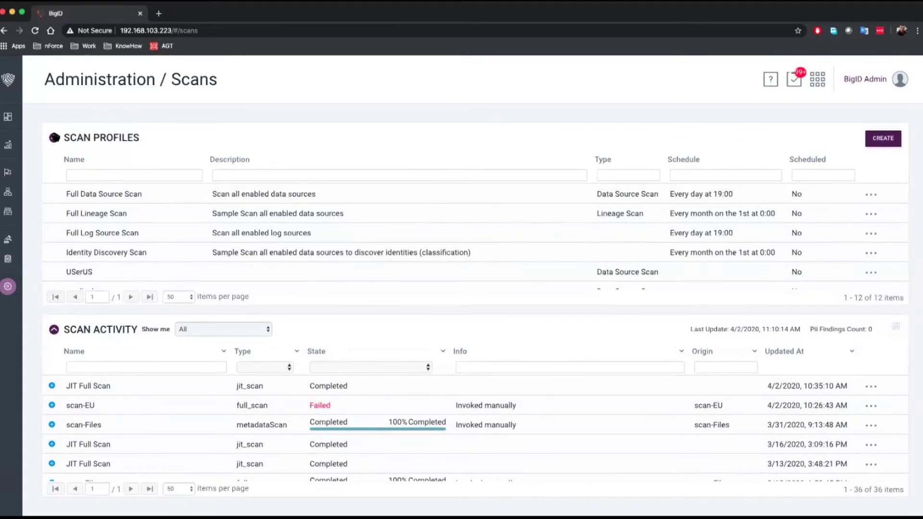
scroll(107, 214, down, 1)
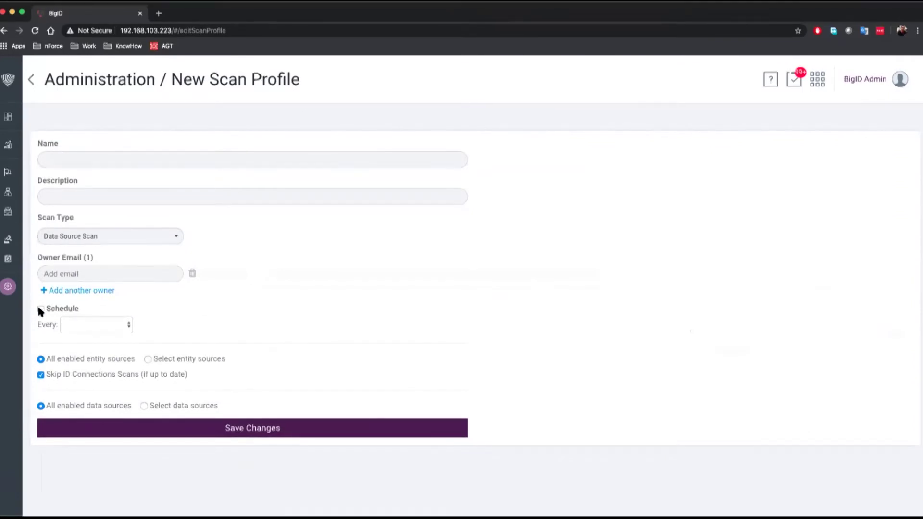
- Enable the new profile's schedule to view its recurrence intervals, and return to the scan profiles list without saving
click(41, 309)
click(109, 325)
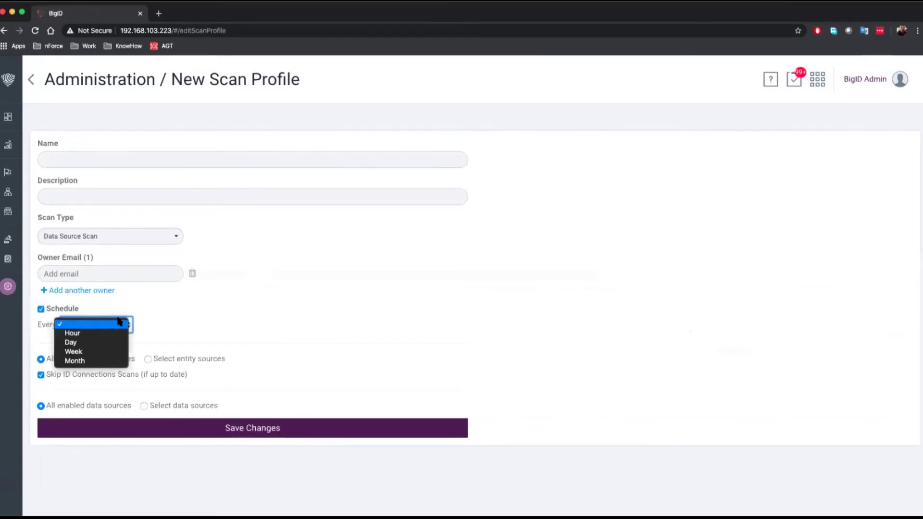
click(187, 319)
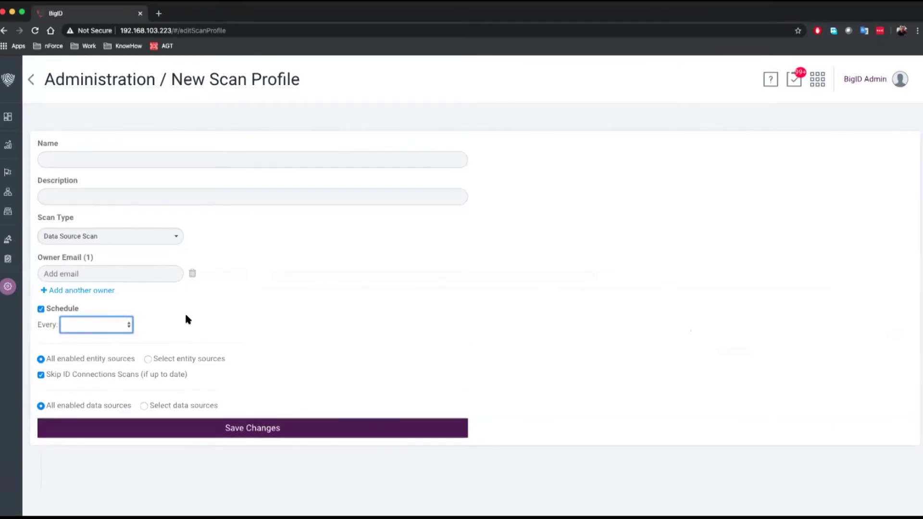
click(187, 319)
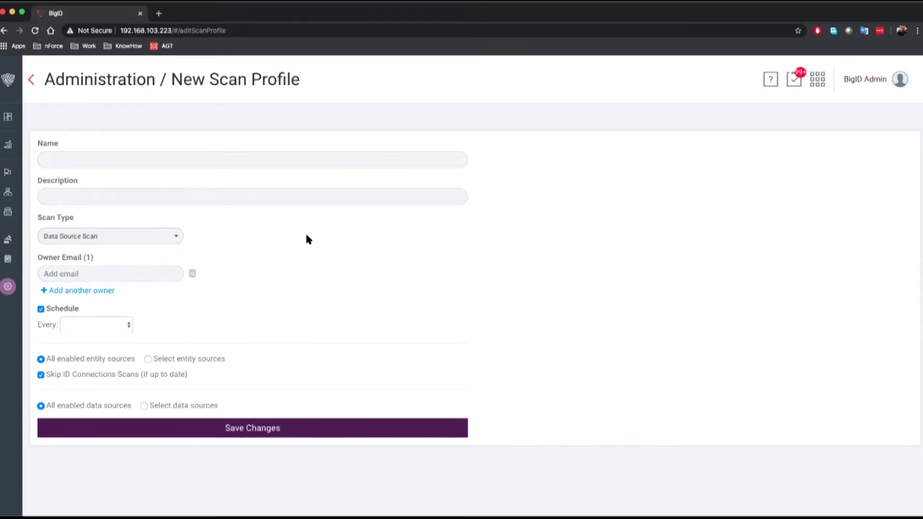
scroll(307, 239, down, 5)
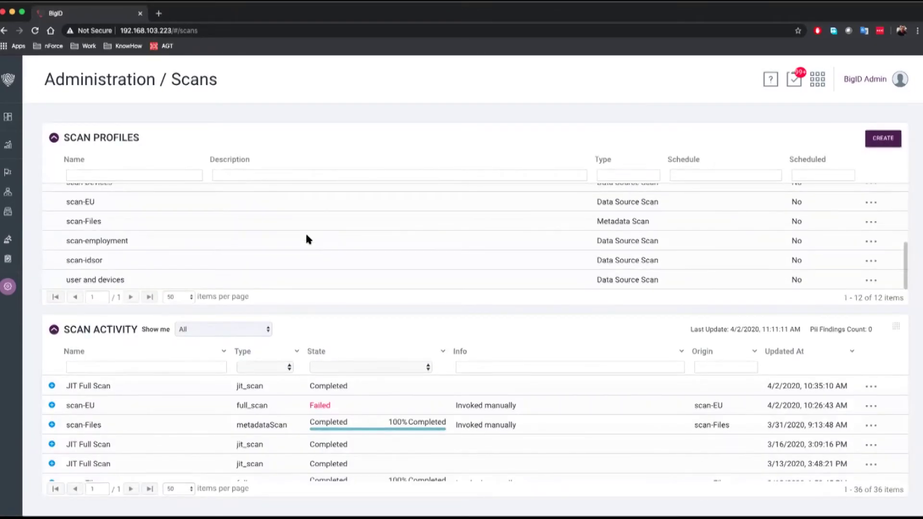
- Open the Scan Results Details report and review the attributes found in each data source with their confidence levels
click(17, 119)
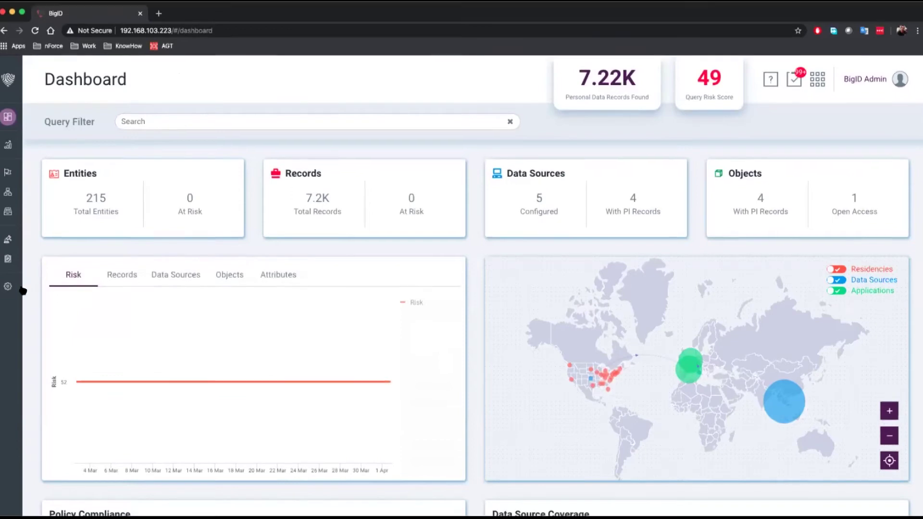
mouse_move(15, 280)
click(59, 259)
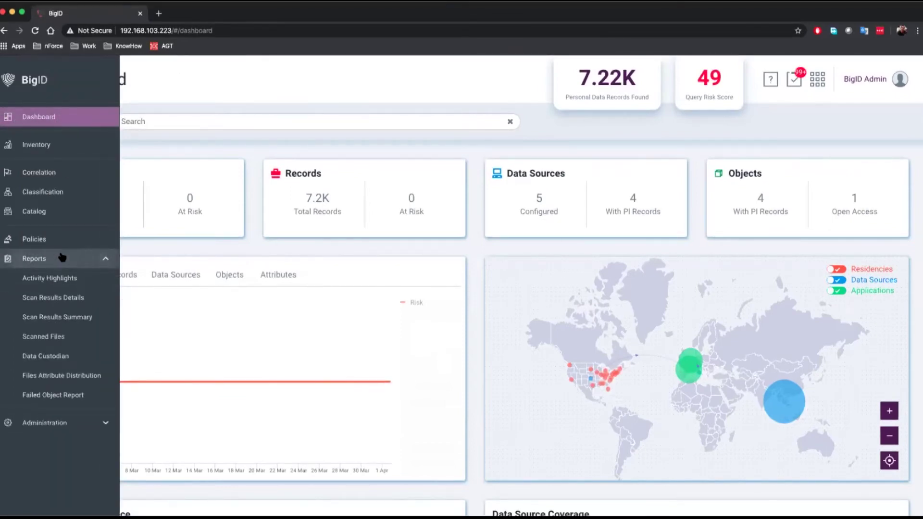
click(88, 298)
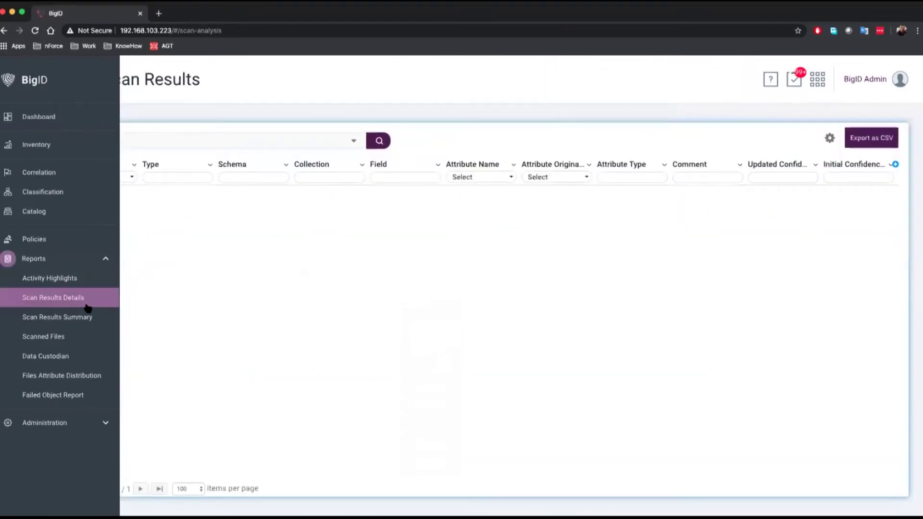
scroll(346, 361, down, 3)
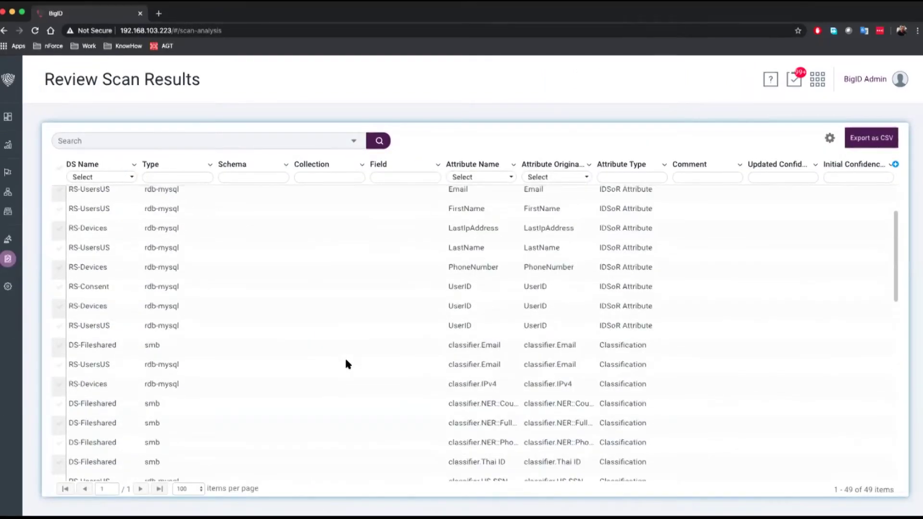
scroll(346, 359, down, 10)
scroll(346, 347, down, 3)
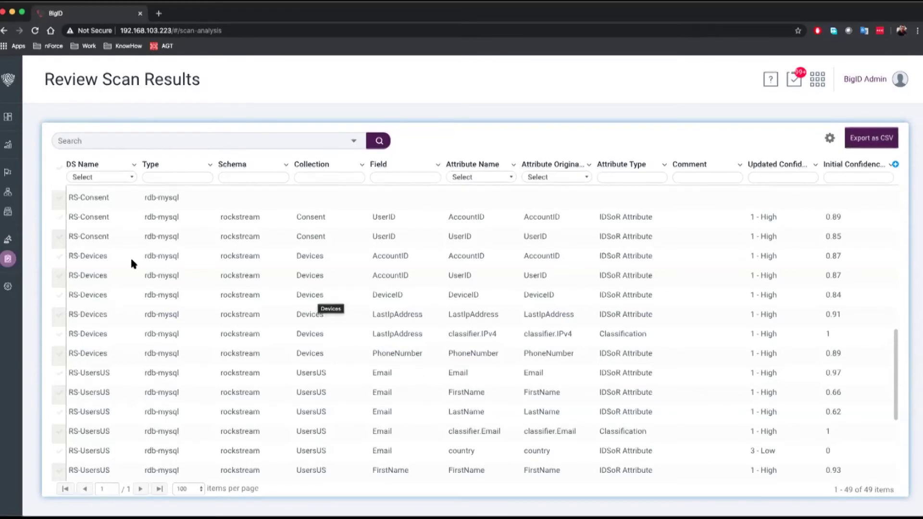
- Open the Inventory overview of residencies, attributes, data sources and applications
mouse_move(36, 151)
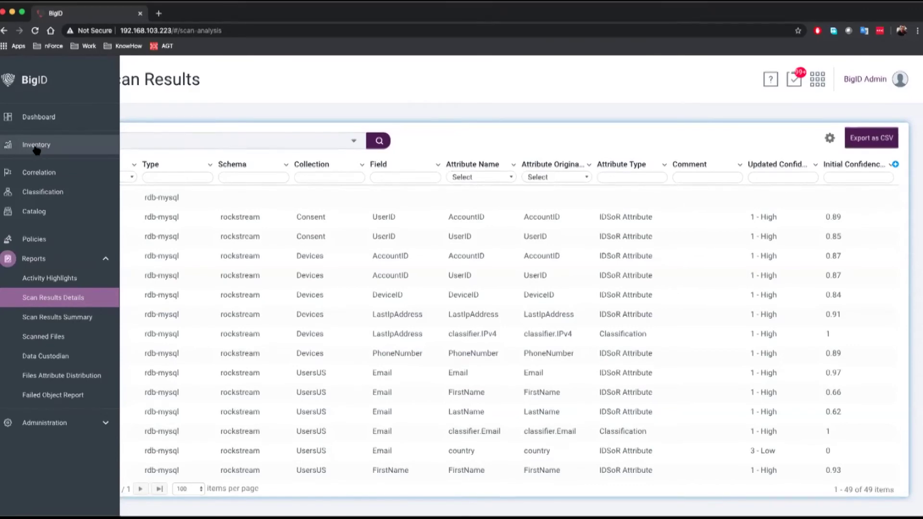
click(36, 147)
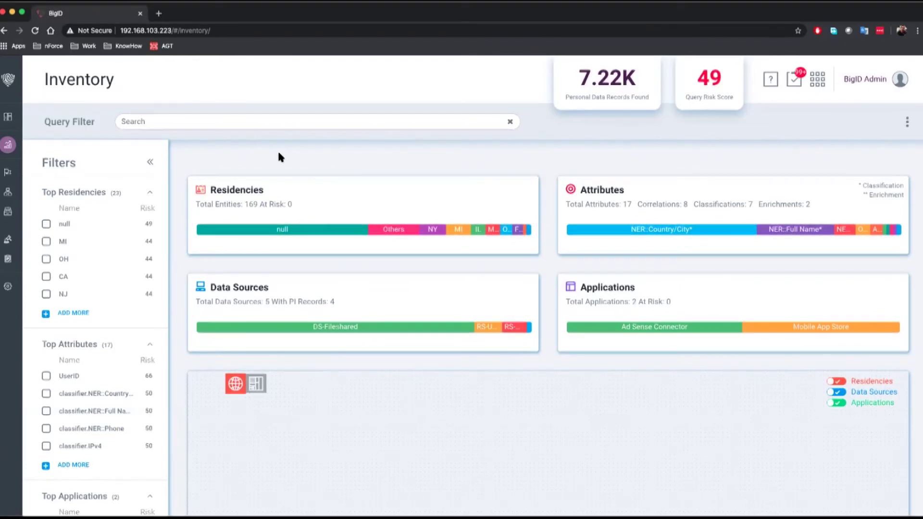
- Review the inventory filter categories, from top residencies and attributes to applications, data sources and data access
scroll(123, 310, down, 6)
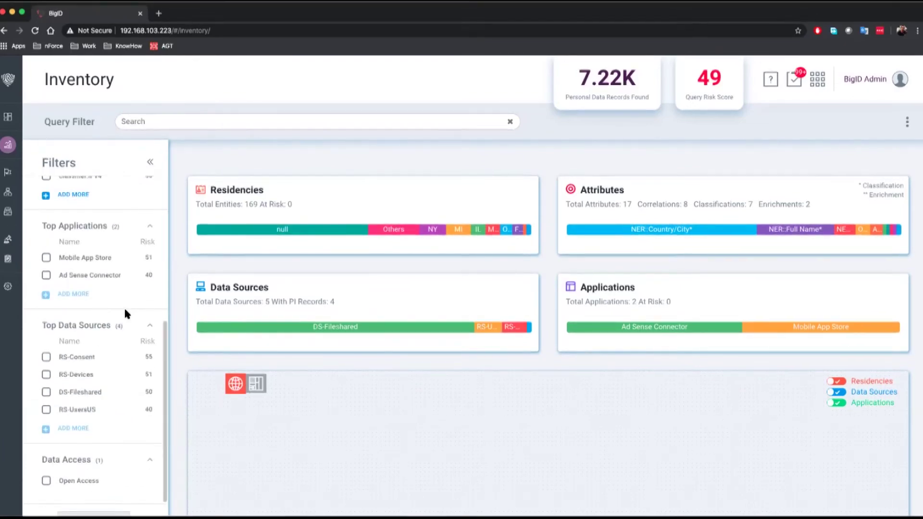
scroll(123, 310, up, 3)
scroll(125, 308, down, 4)
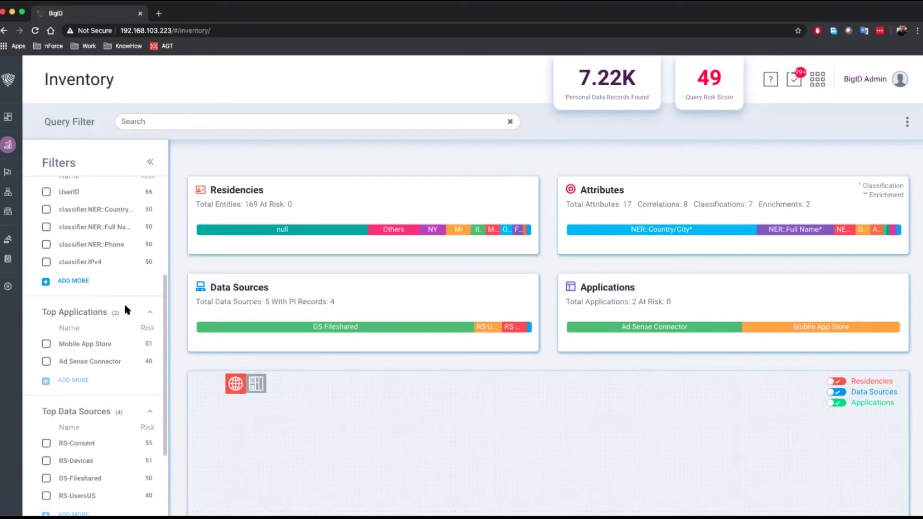
scroll(125, 307, down, 3)
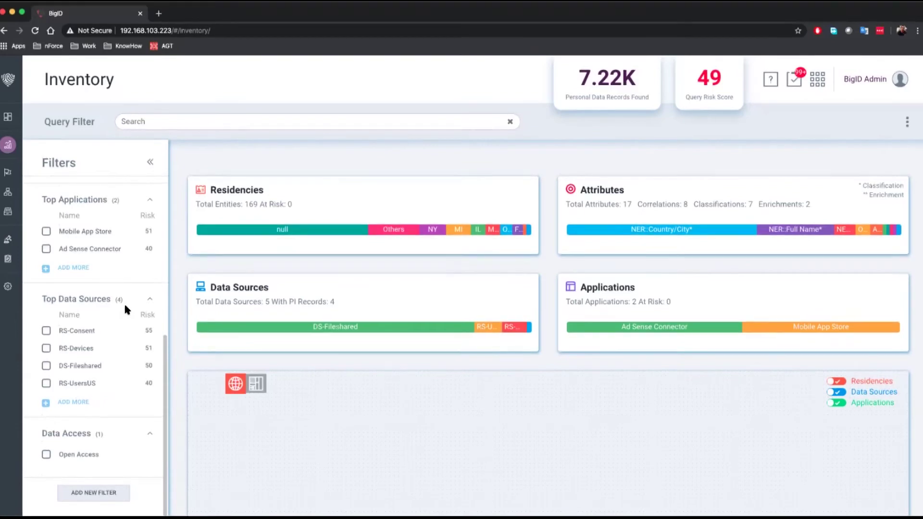
- Examine the Residencies, Attributes, Data Sources and Applications summaries together with the inventory world map
scroll(292, 347, down, 3)
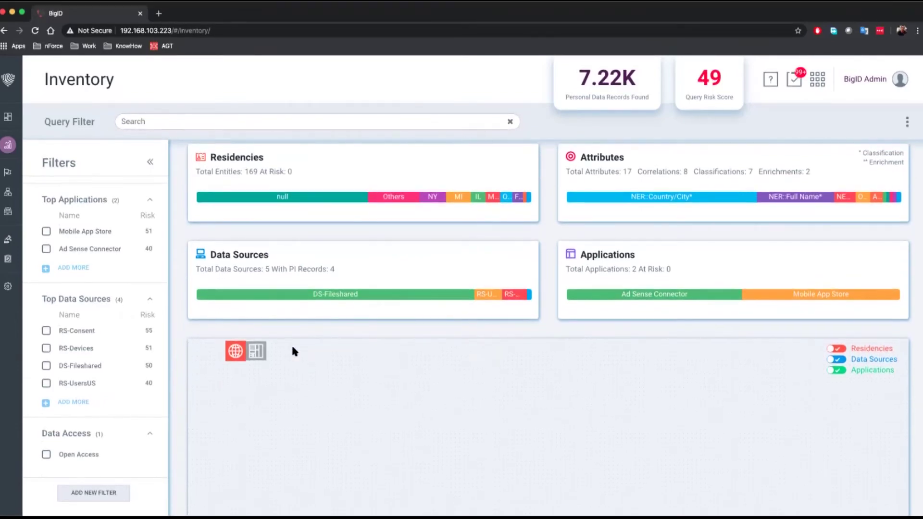
scroll(292, 350, down, 2)
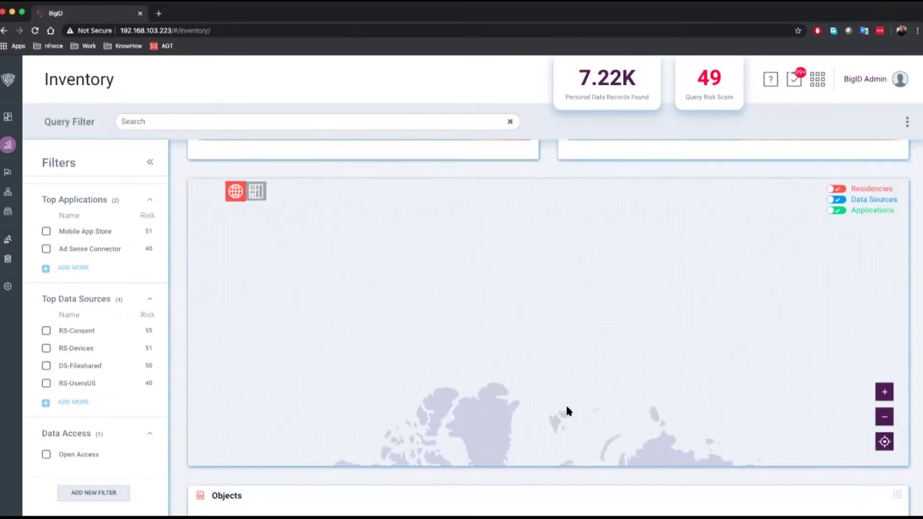
scroll(544, 211, up, 5)
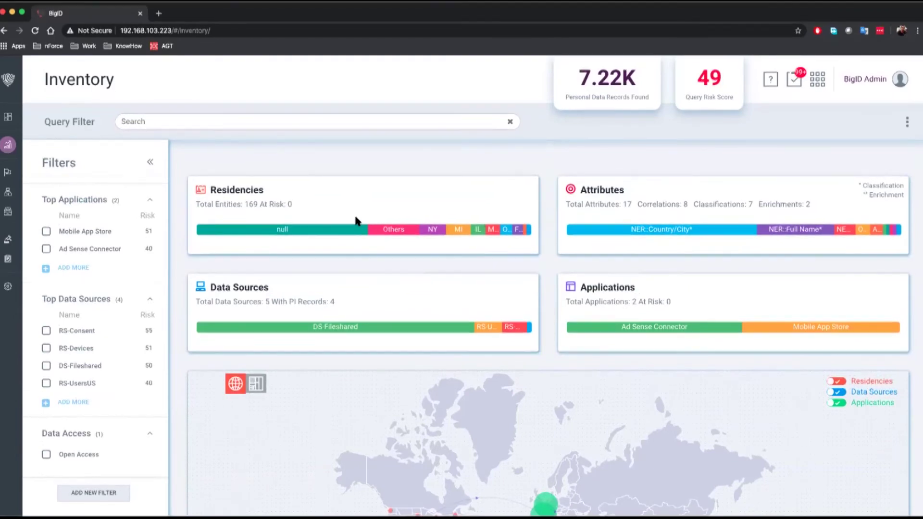
scroll(572, 382, down, 3)
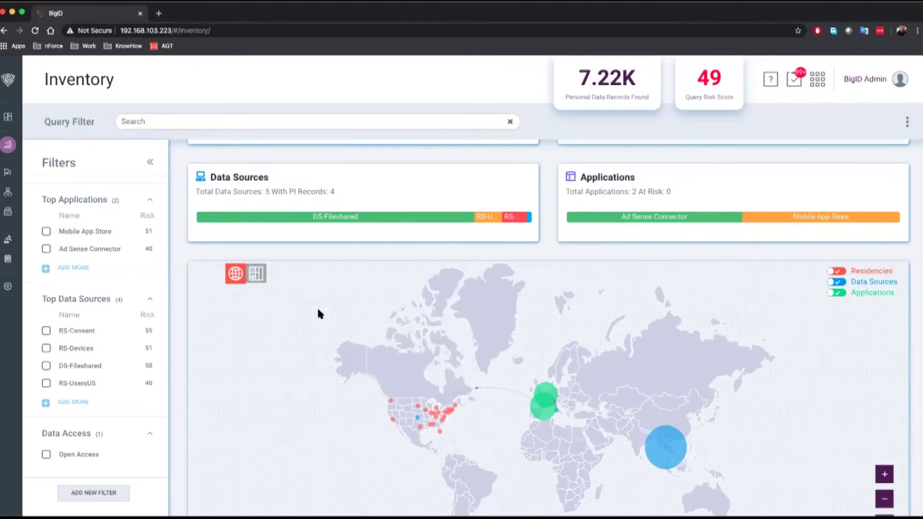
scroll(318, 313, up, 3)
scroll(318, 313, up, 1)
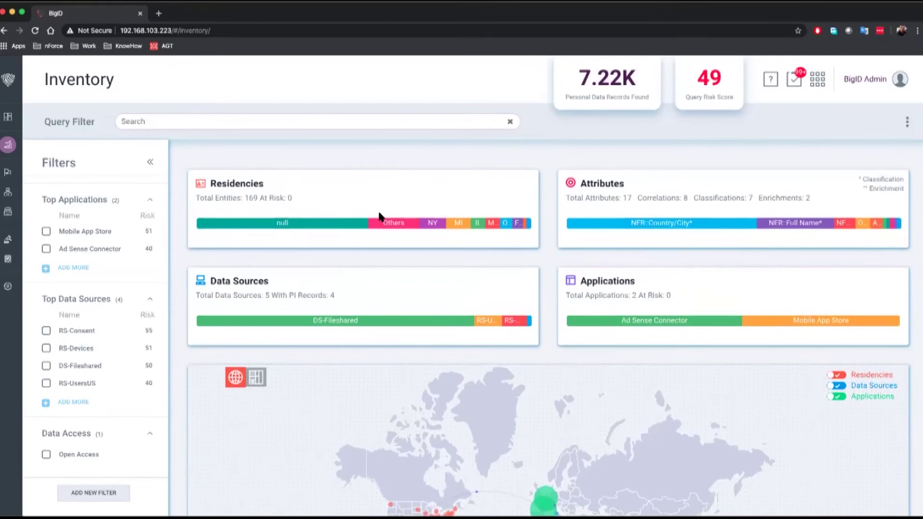
mouse_move(431, 226)
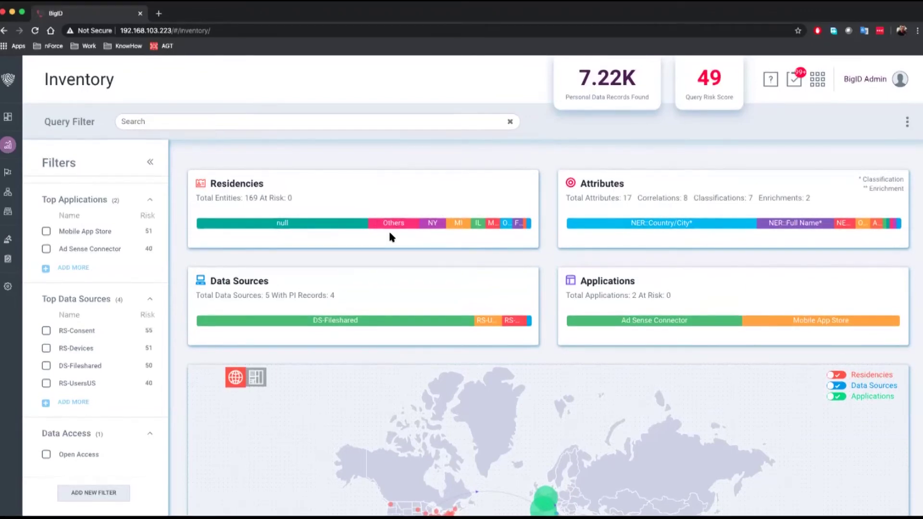
scroll(388, 230, down, 1)
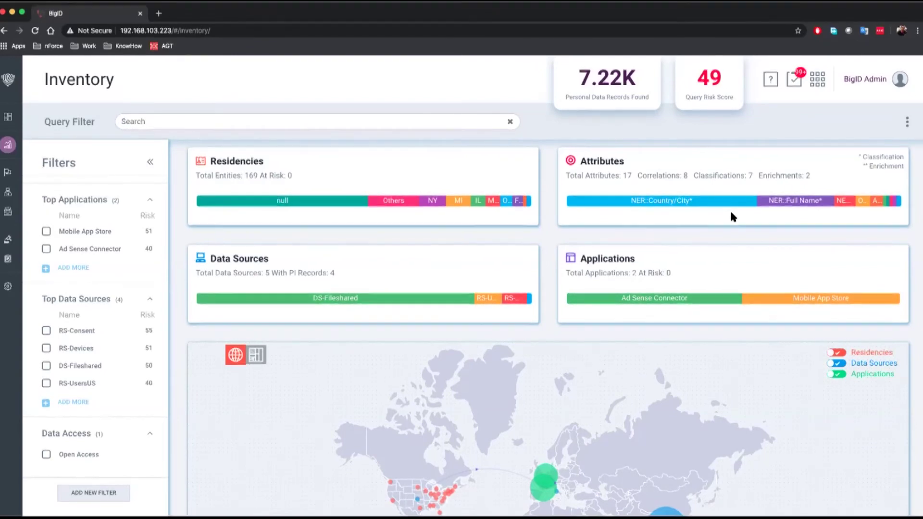
scroll(543, 244, down, 1)
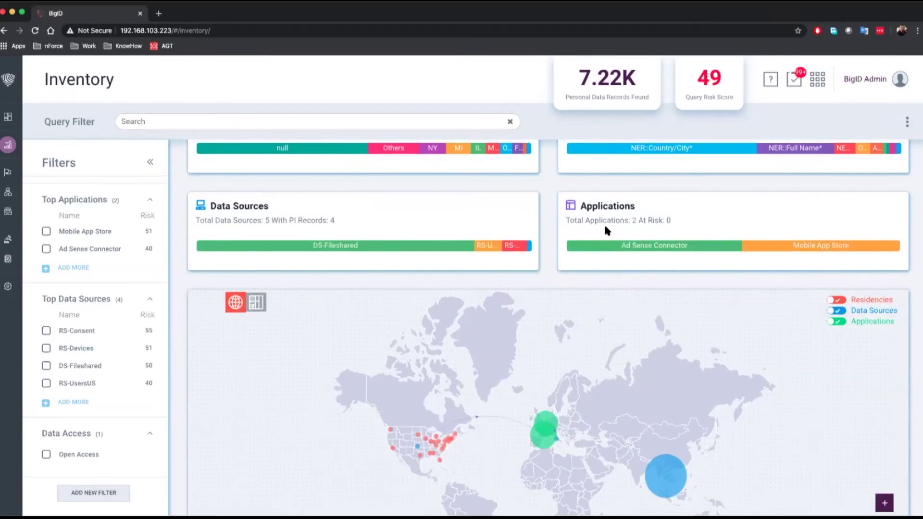
- Show the Objects table below the map and highlight the file idsor-th.xlsx and part of its full object name
scroll(541, 275, down, 8)
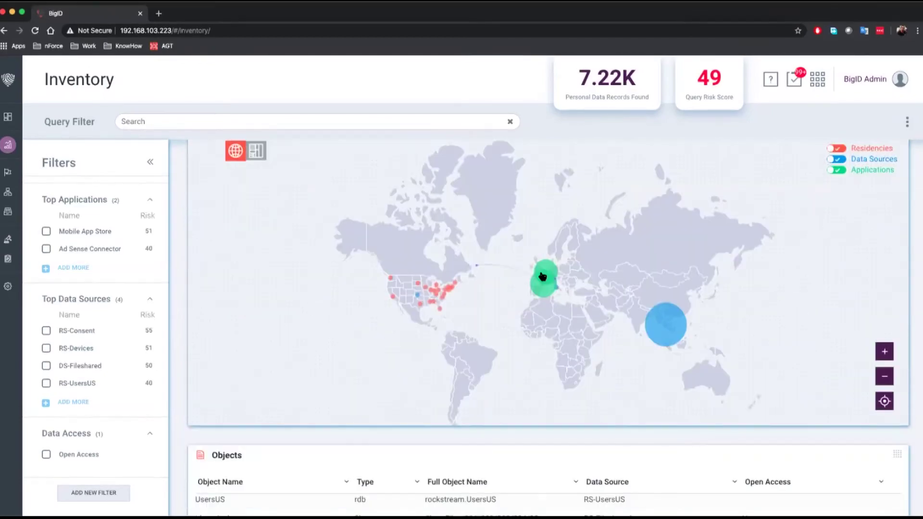
scroll(541, 275, down, 2)
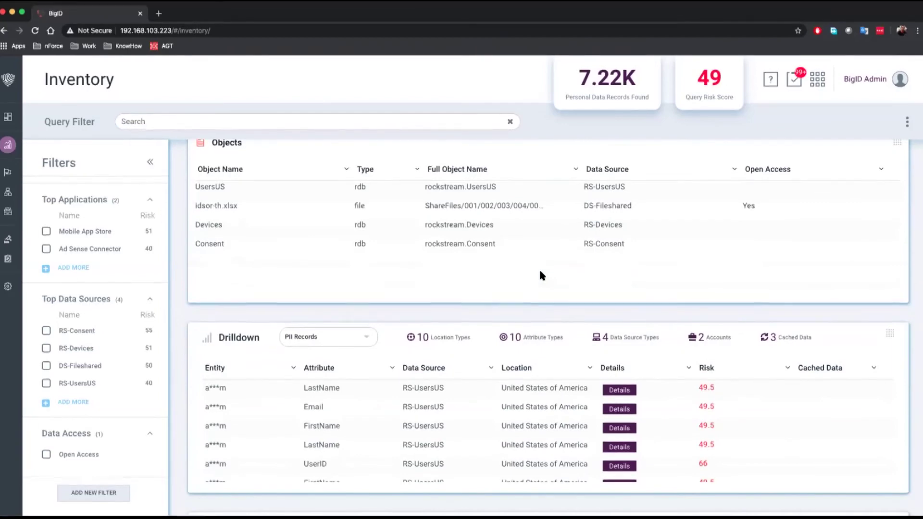
scroll(542, 275, down, 1)
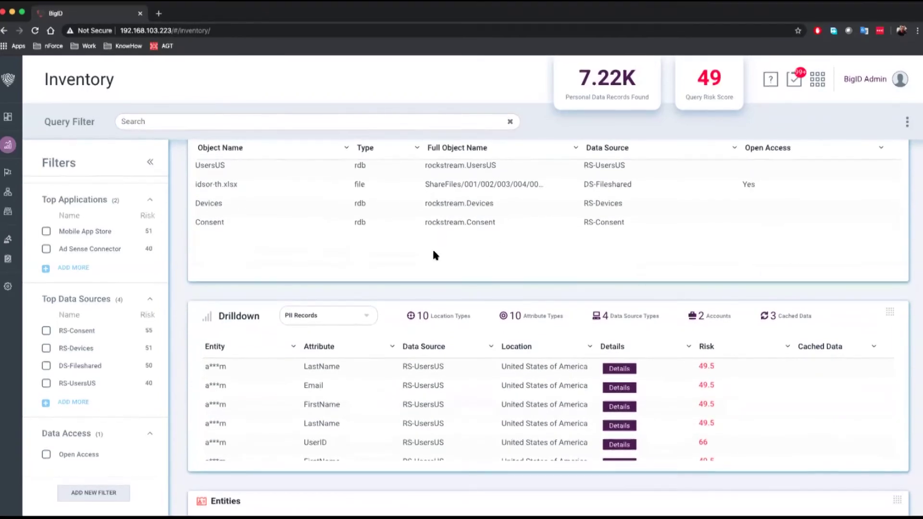
drag(193, 183, 247, 186)
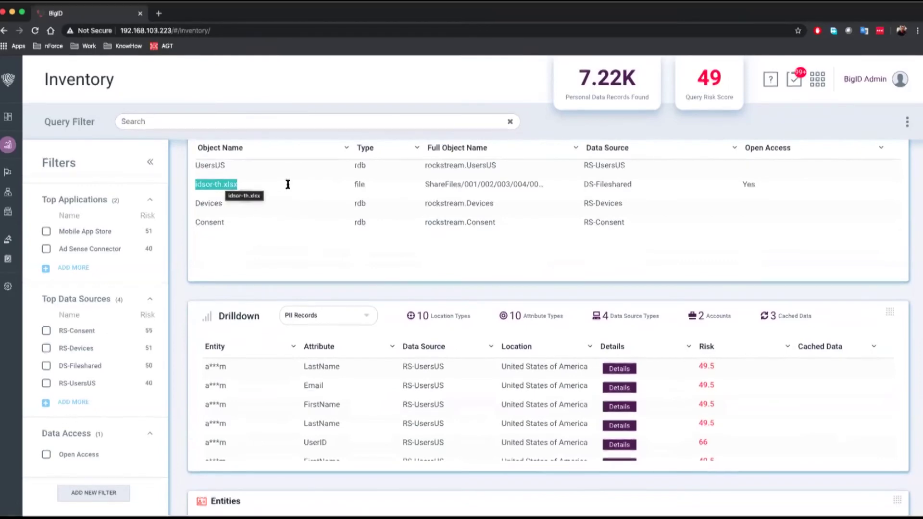
drag(448, 184, 521, 185)
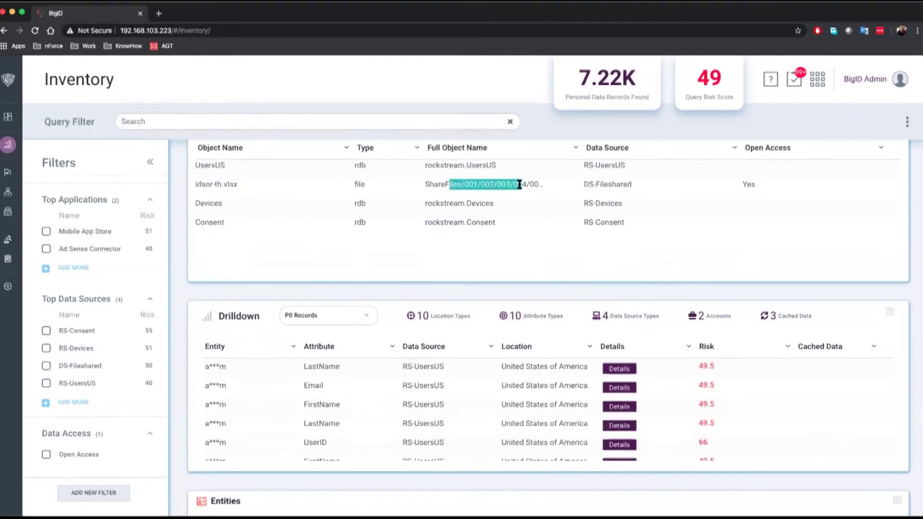
- Review the PII Records drilldown, the top entities and the Risk Trend Comparison, and open the fourth listed entity
scroll(516, 287, down, 3)
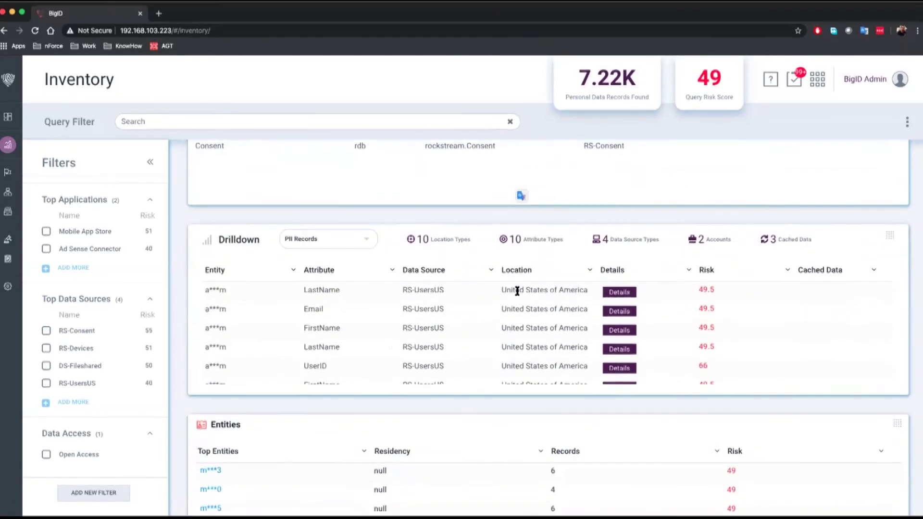
scroll(516, 286, down, 2)
scroll(500, 372, down, 3)
scroll(476, 476, down, 3)
scroll(473, 479, up, 3)
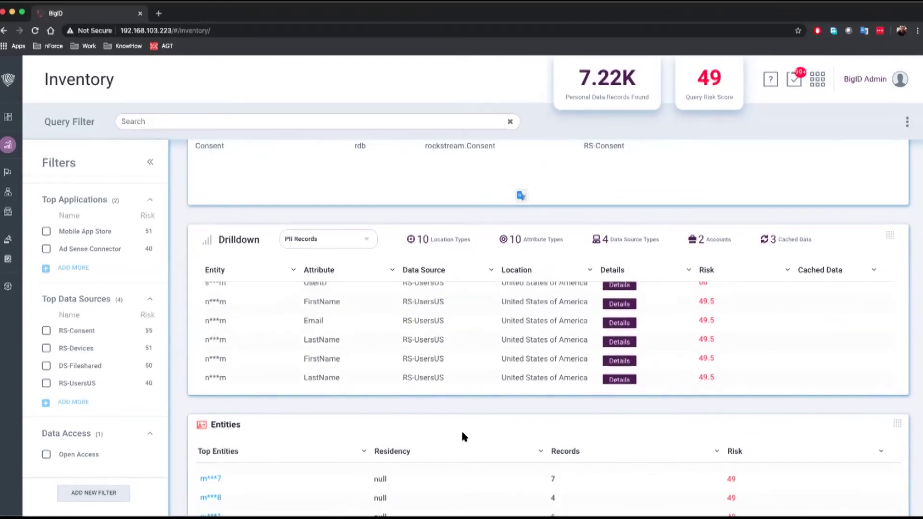
scroll(461, 435, down, 4)
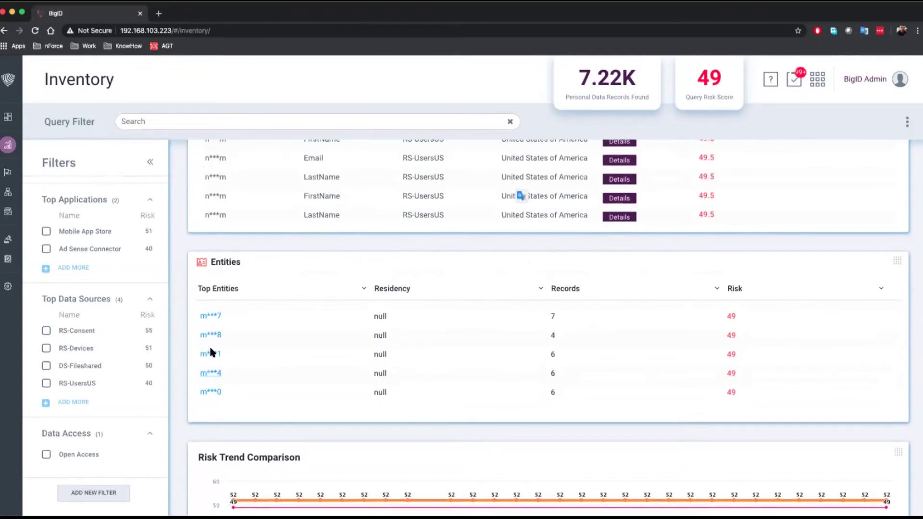
scroll(207, 352, down, 3)
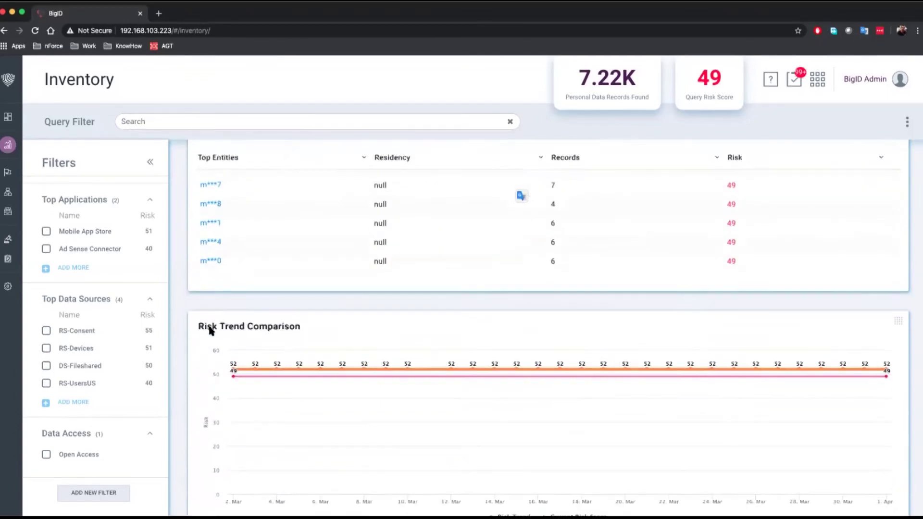
click(207, 240)
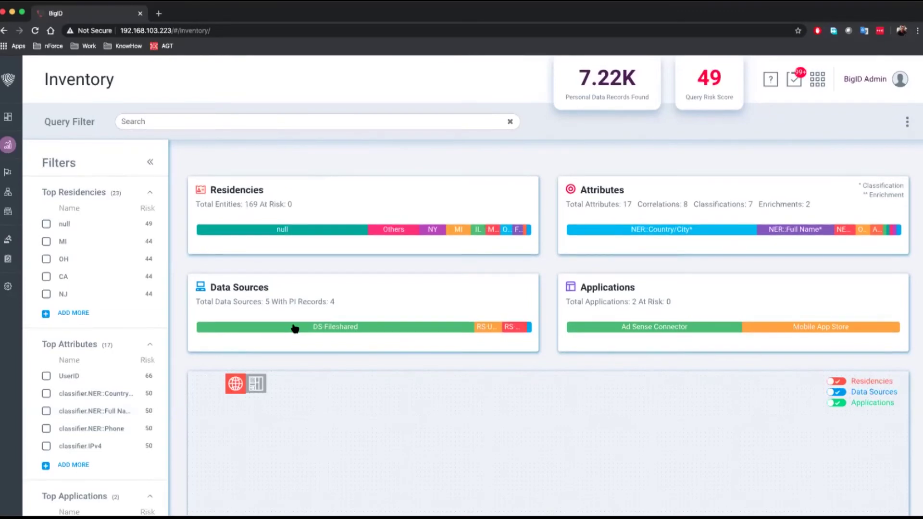
- Filter the inventory to the DS-Fileshared data source and the classifier.Thai ID attribute
scroll(295, 329, down, 2)
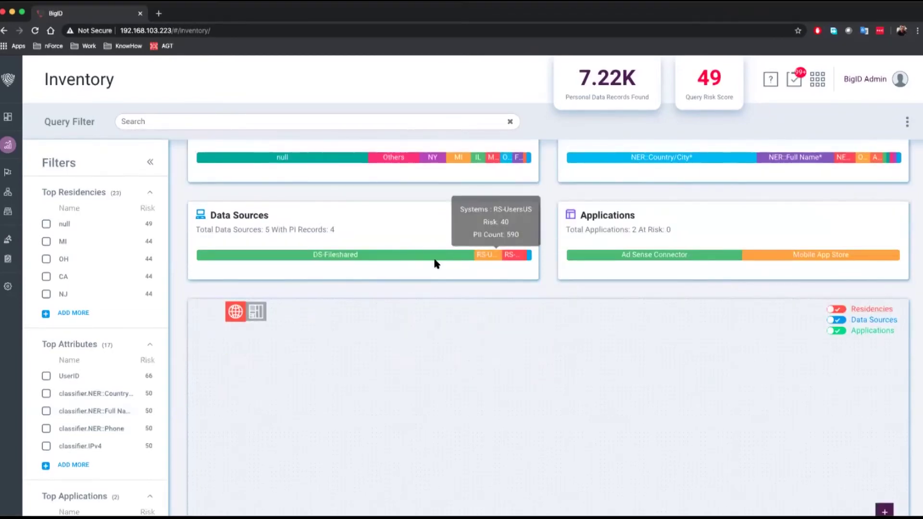
click(450, 254)
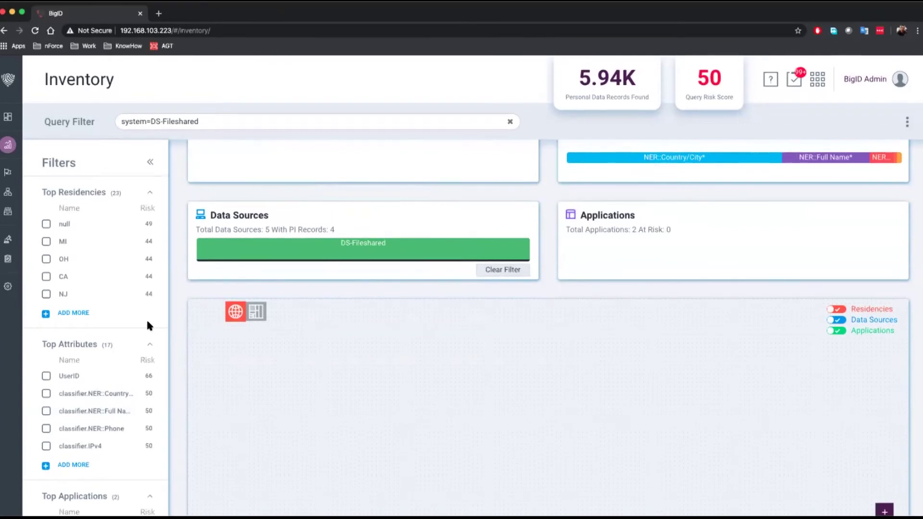
scroll(147, 321, down, 5)
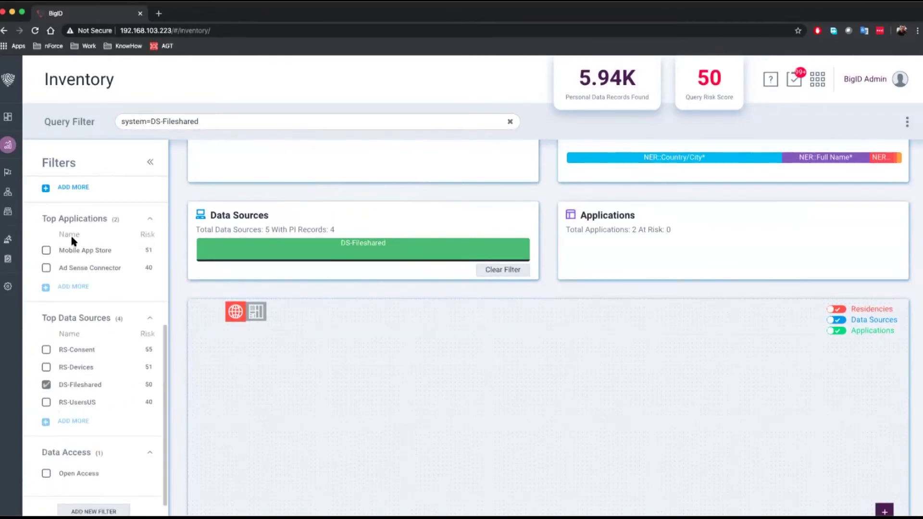
scroll(71, 234, up, 2)
scroll(71, 235, up, 1)
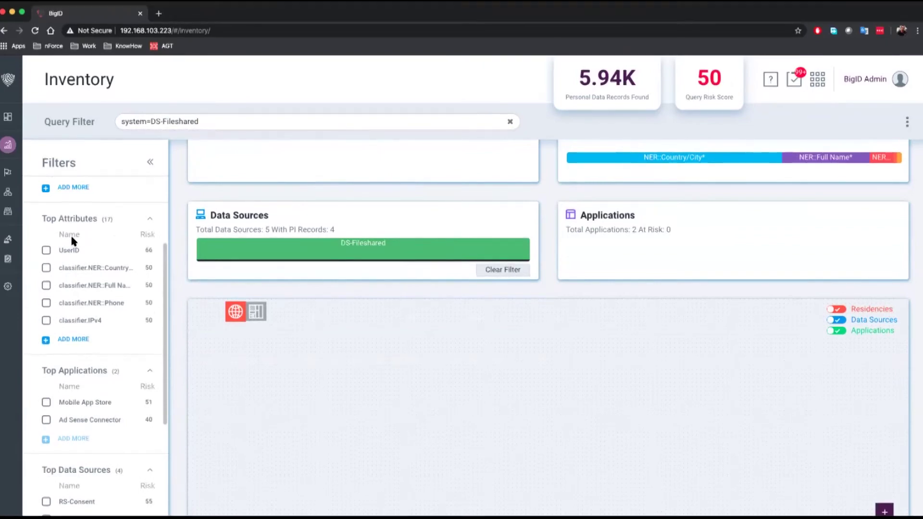
click(72, 339)
click(135, 361)
click(92, 384)
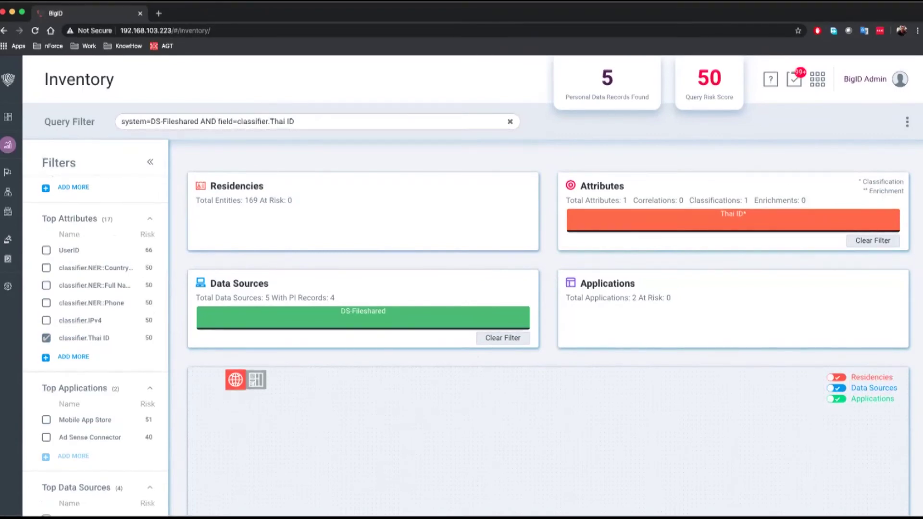
- Open a new policy definition from the filtered query, view its policy type options and fields, and close it without saving
click(907, 122)
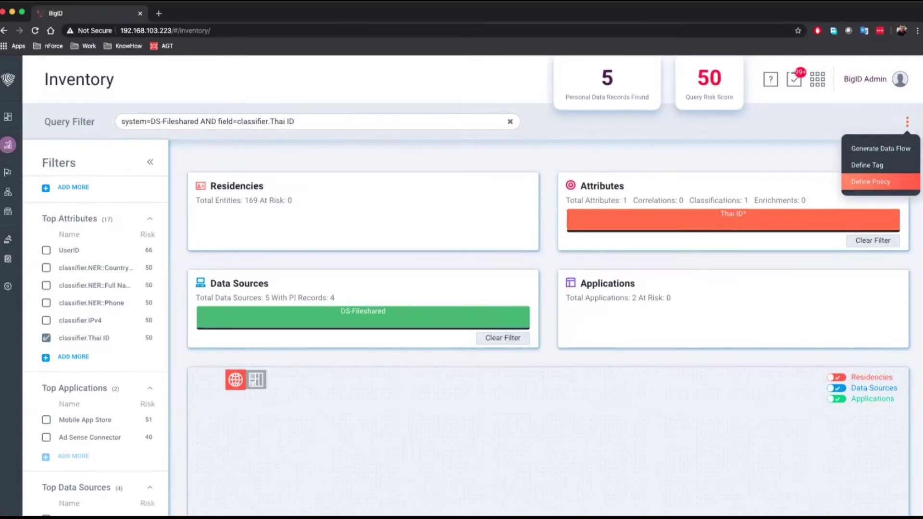
click(870, 182)
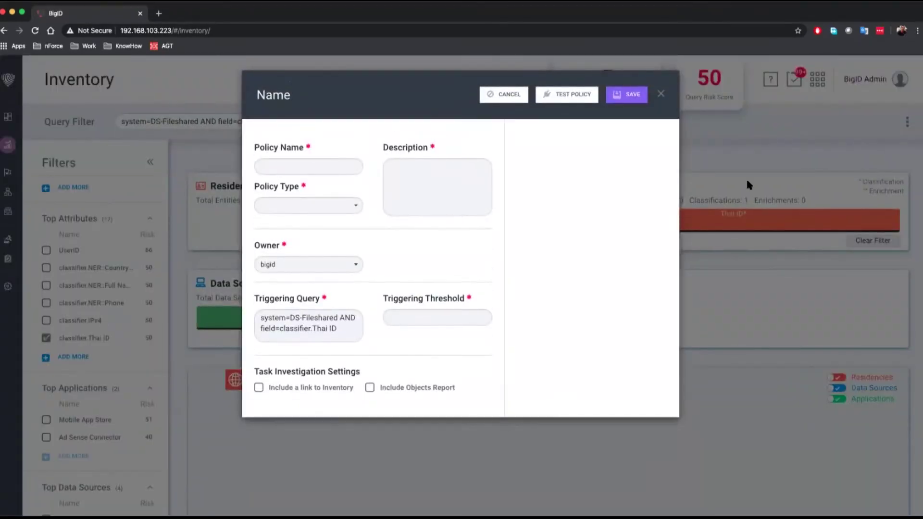
click(313, 172)
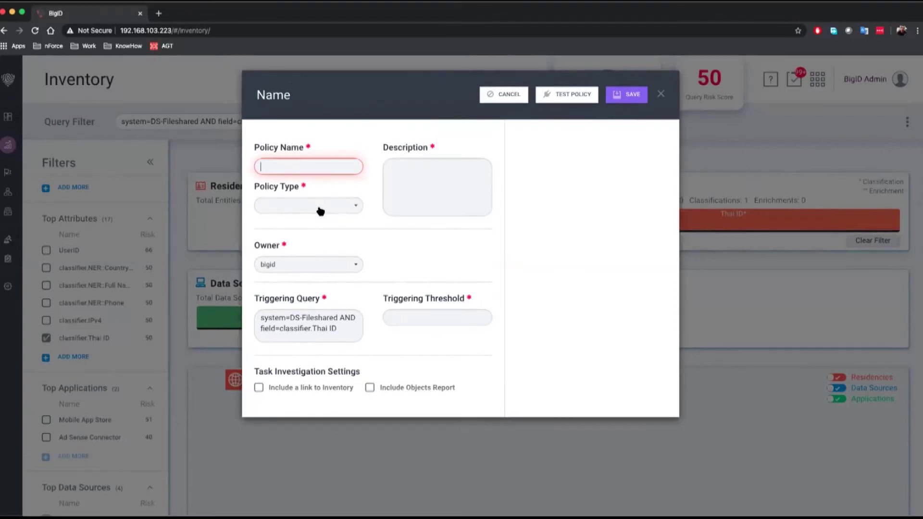
click(353, 206)
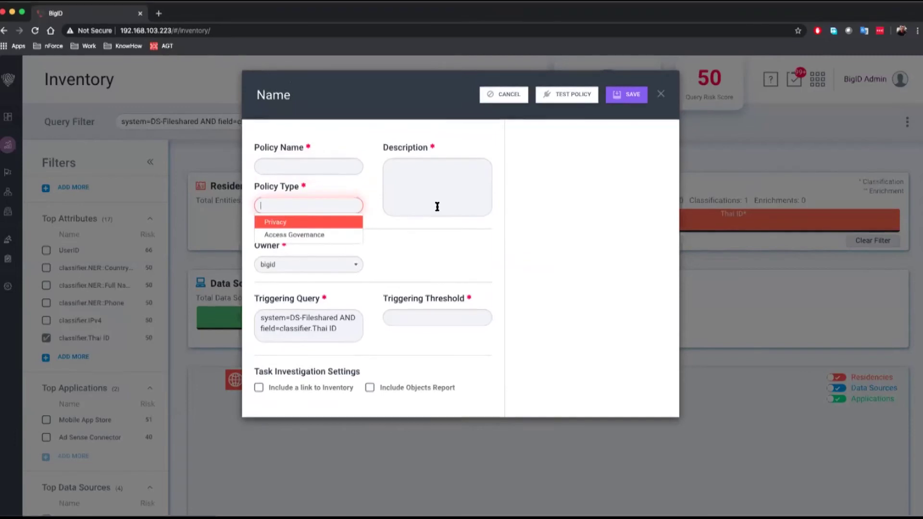
click(466, 169)
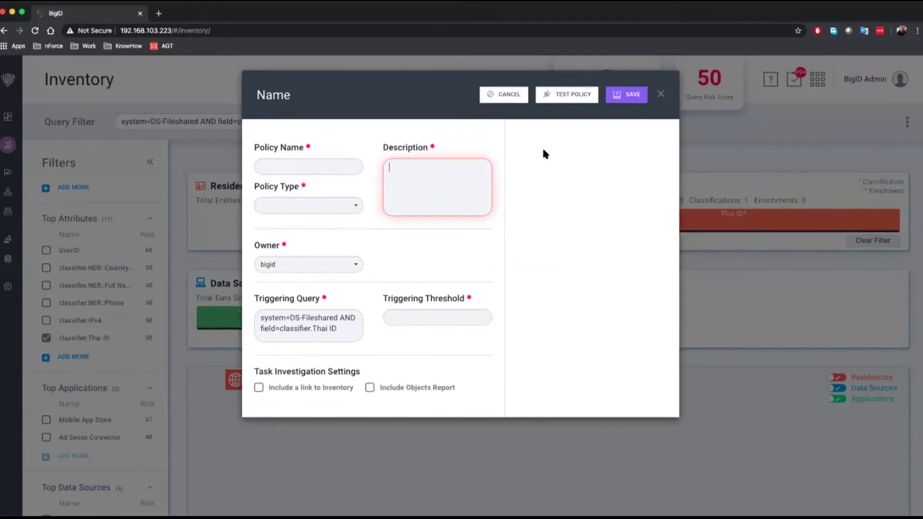
click(661, 94)
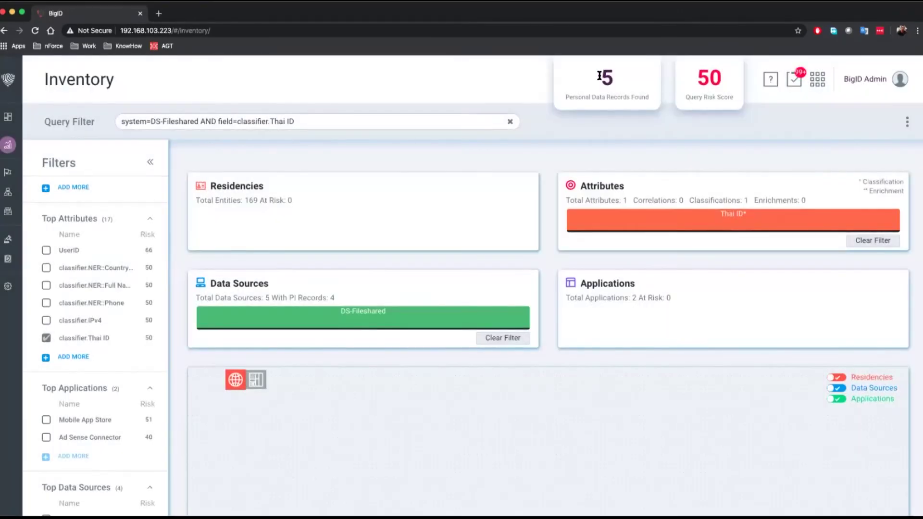
- Open the Policies page and look through the list of CCPA, GDPR and other policies
mouse_move(5, 234)
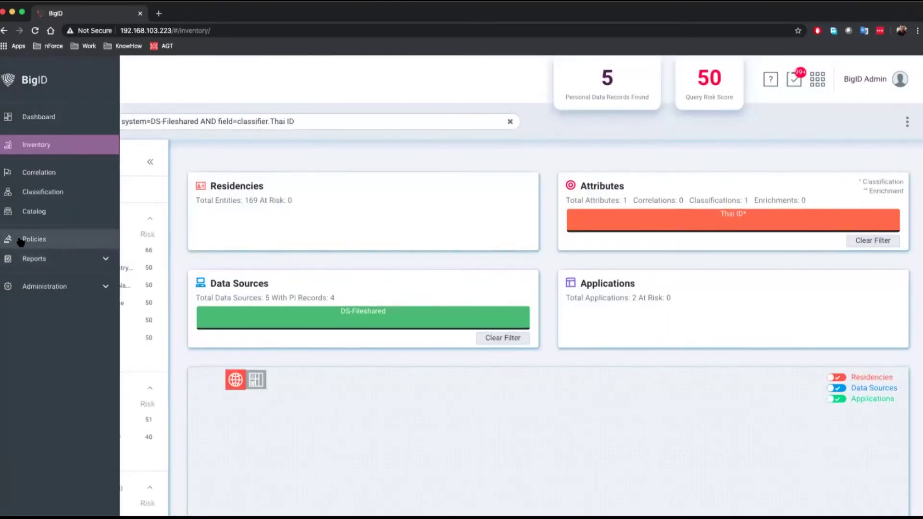
click(20, 239)
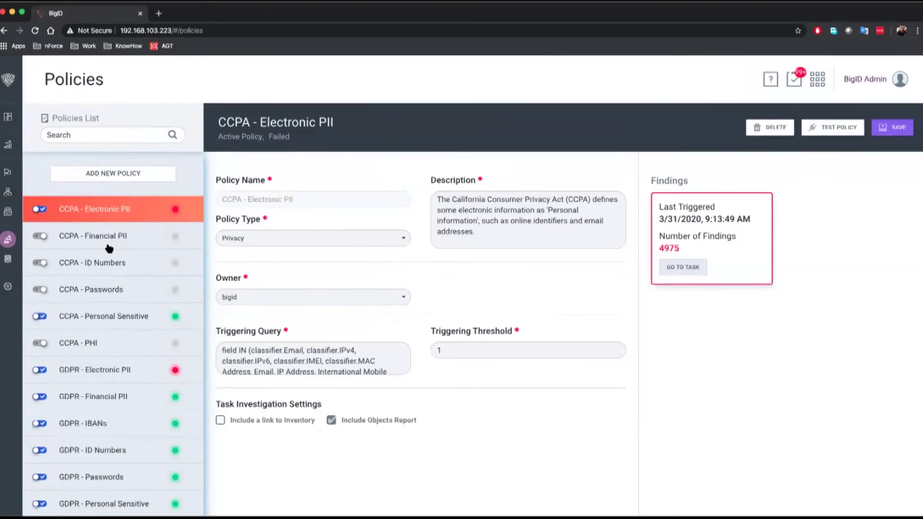
scroll(109, 248, down, 2)
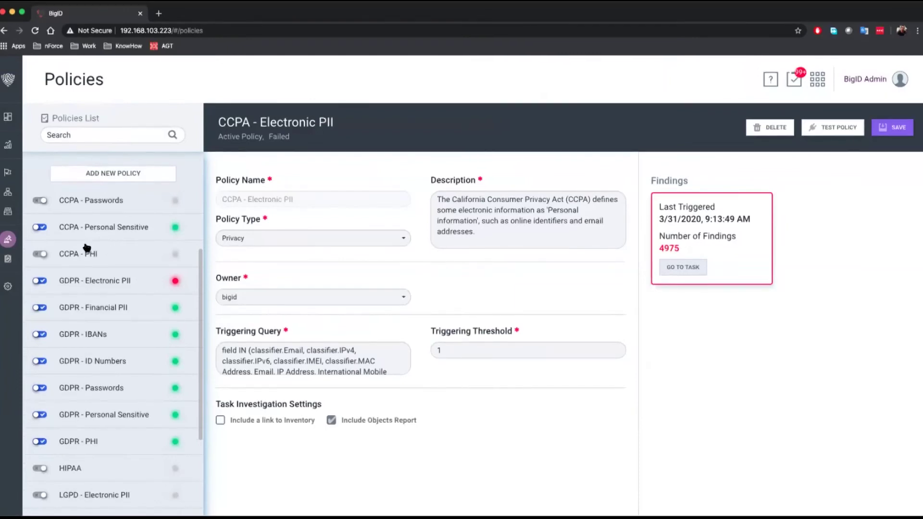
- Open the GDPR - Electronic PII policy and review its description, findings, triggering query and the remaining policies in the list
click(118, 283)
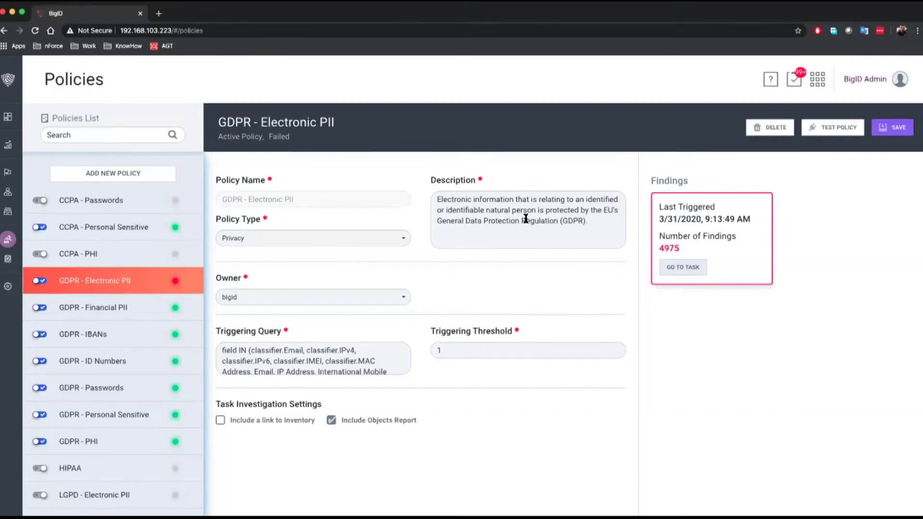
scroll(312, 365, down, 1)
scroll(288, 363, up, 1)
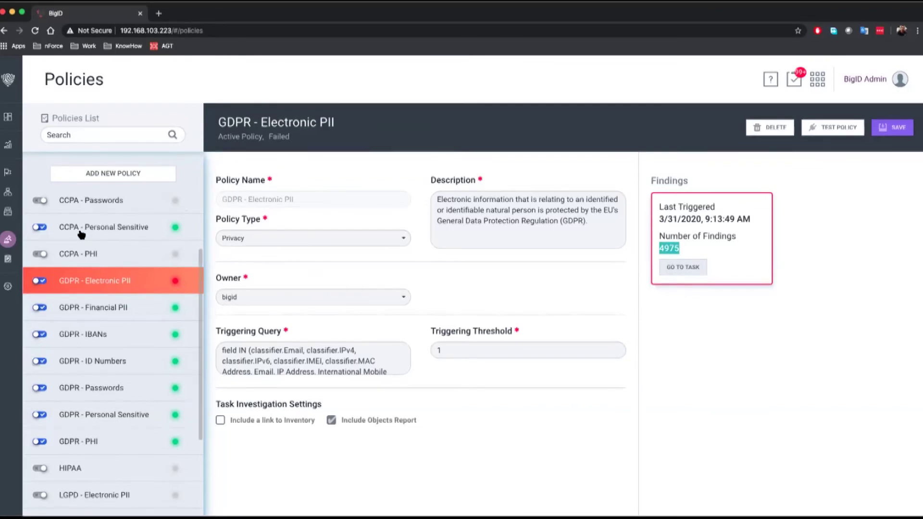
scroll(81, 234, down, 3)
mouse_move(7, 239)
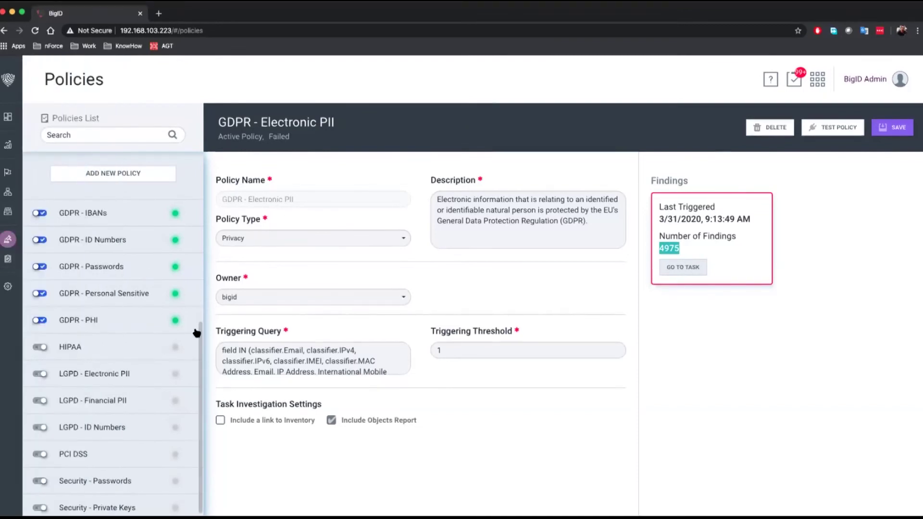
scroll(251, 362, down, 2)
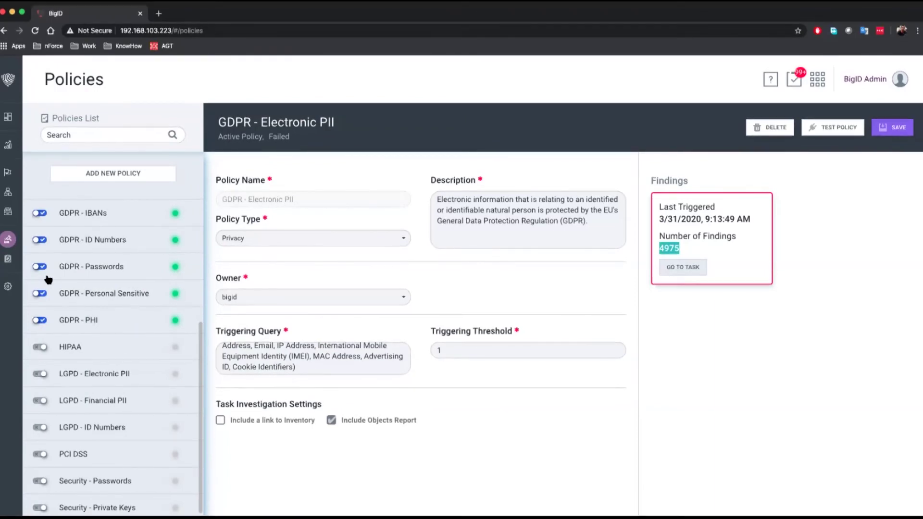
- Open the Classifiers settings under Administration and look through the list of document, IBAN, national ID and other classifiers
mouse_move(17, 267)
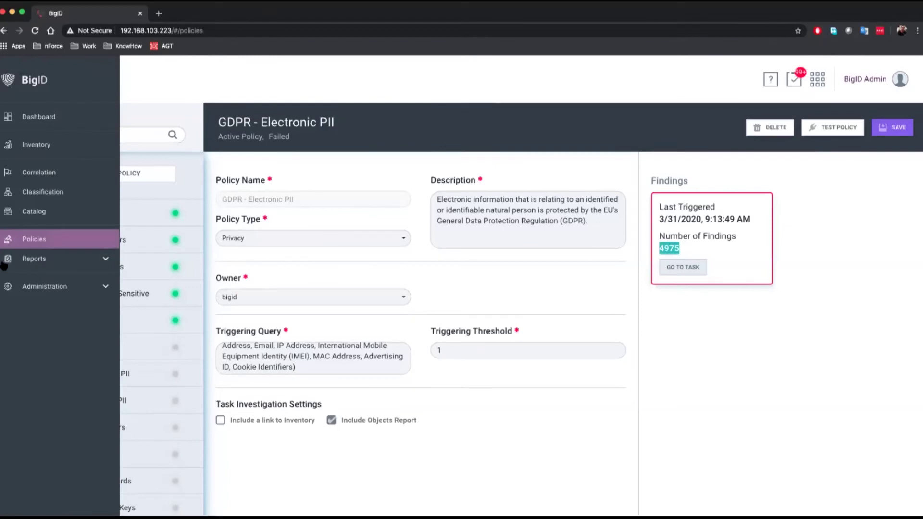
click(57, 287)
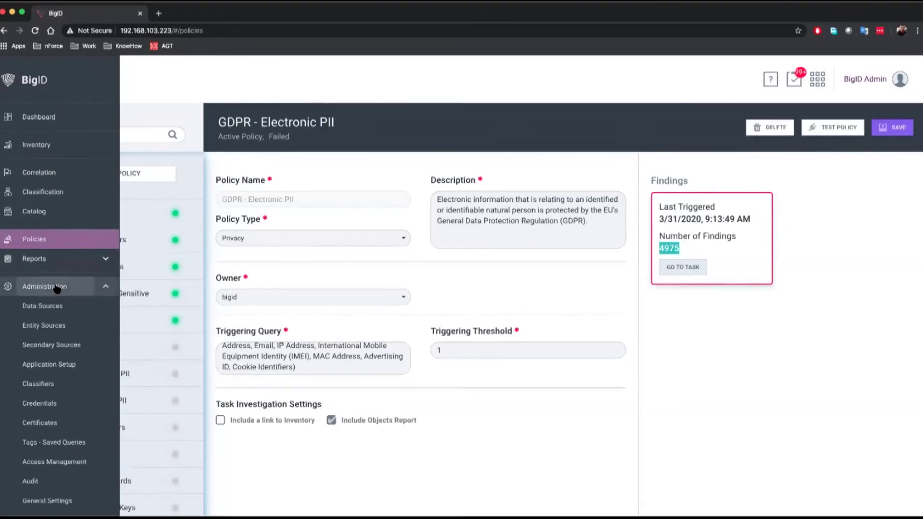
click(75, 393)
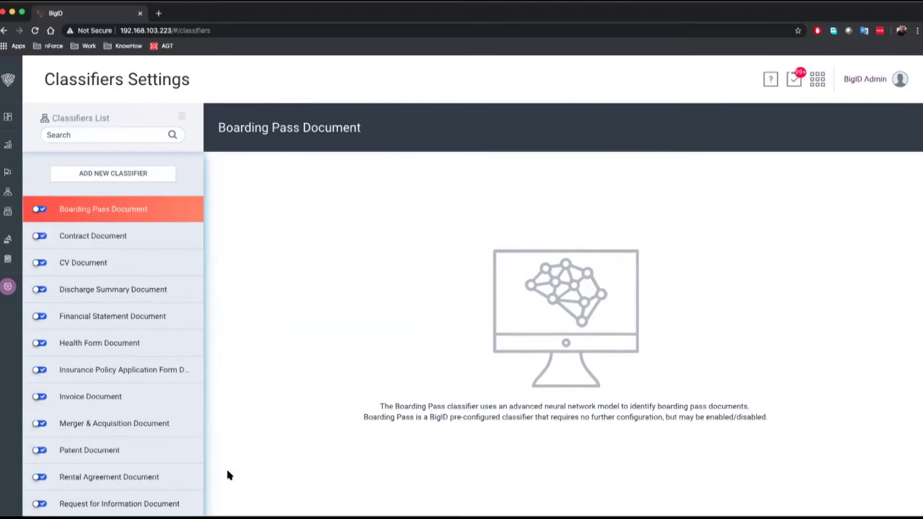
scroll(91, 412, down, 8)
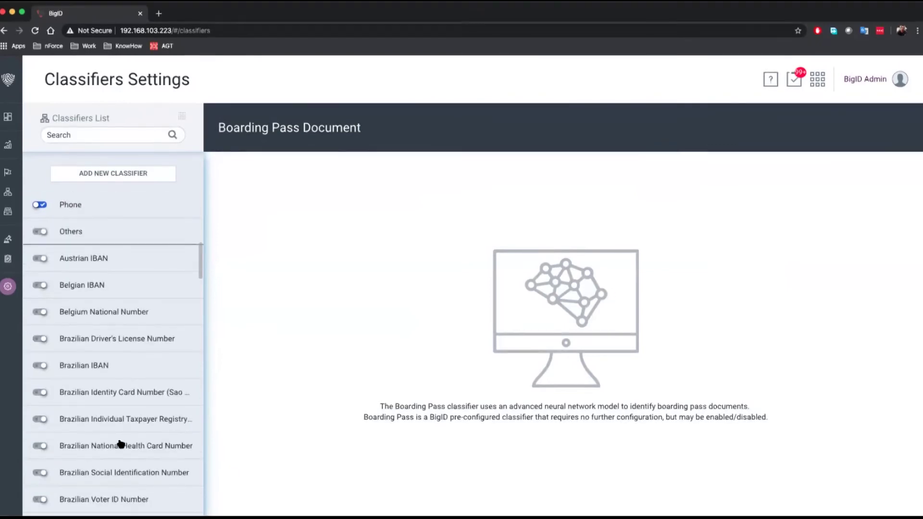
scroll(120, 445, down, 10)
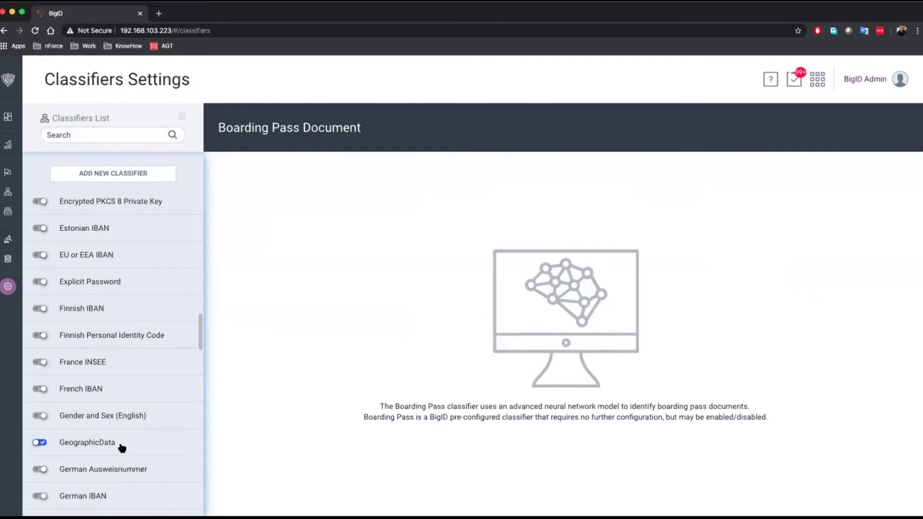
scroll(122, 448, down, 5)
scroll(122, 448, down, 2)
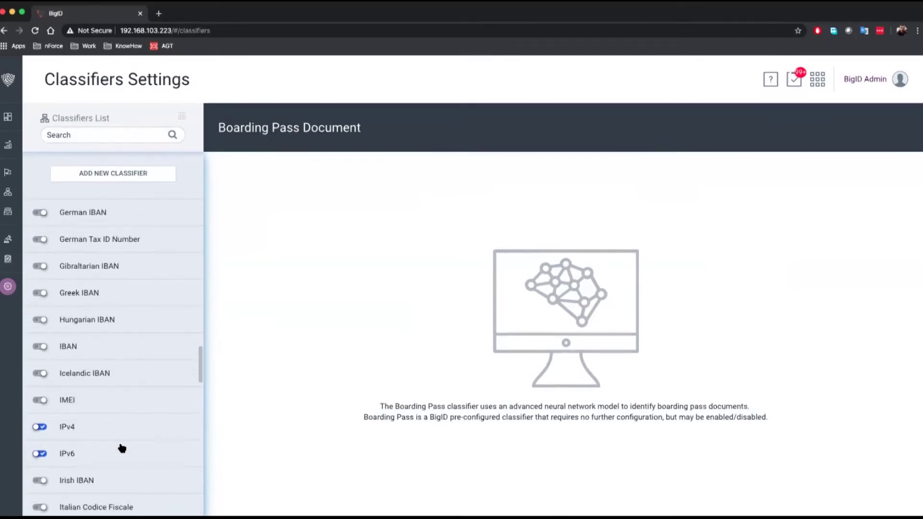
scroll(122, 447, down, 4)
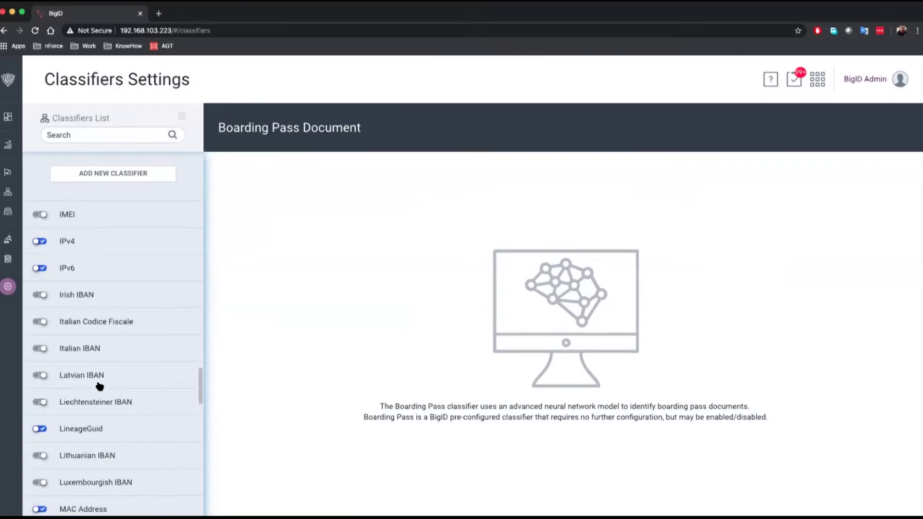
scroll(99, 423, down, 5)
scroll(101, 423, up, 12)
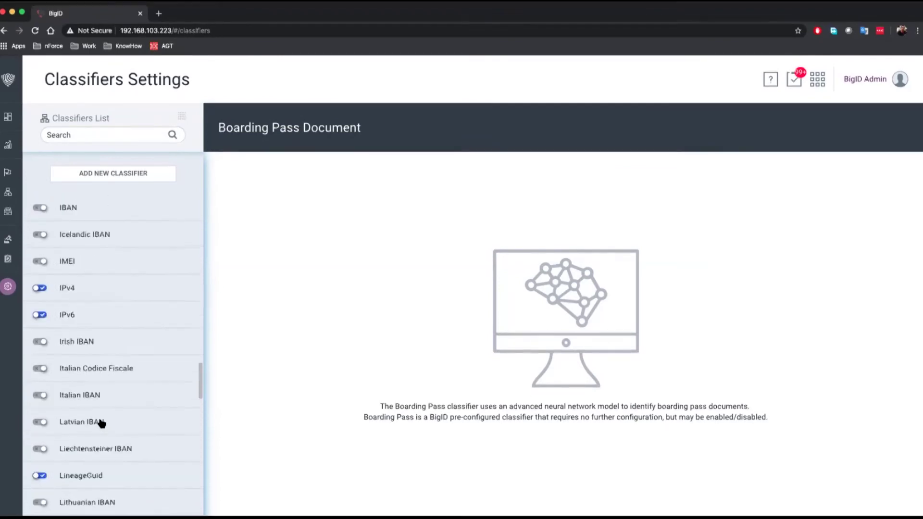
scroll(101, 423, up, 5)
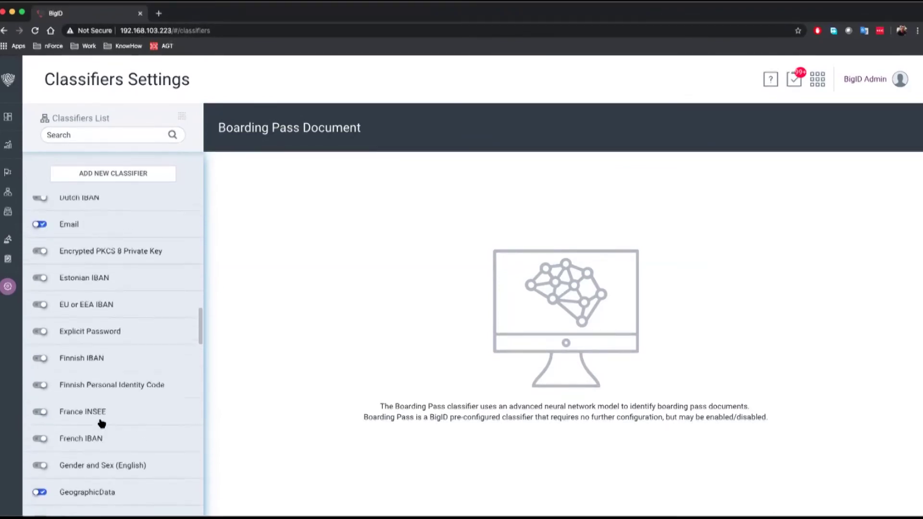
scroll(101, 423, up, 2)
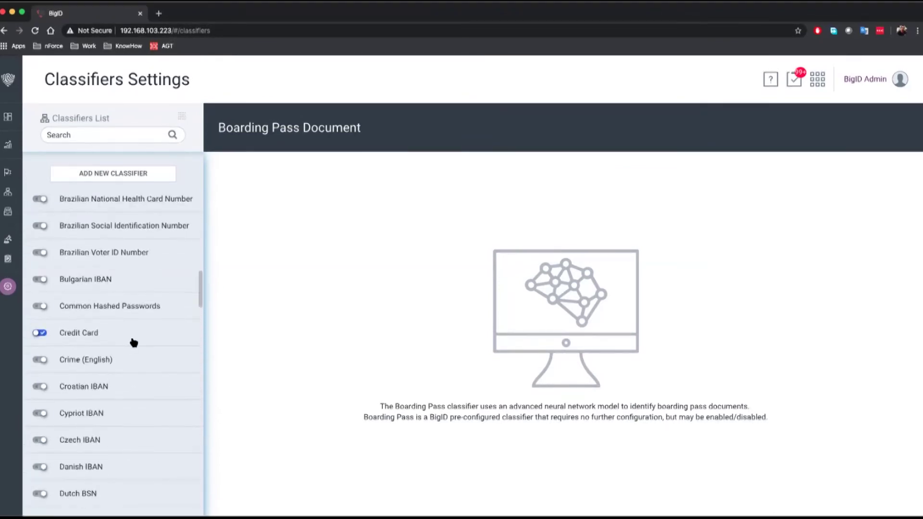
- Open the Credit Card classifier, examine its regex on values, and look through the rest of the classifiers list
click(132, 340)
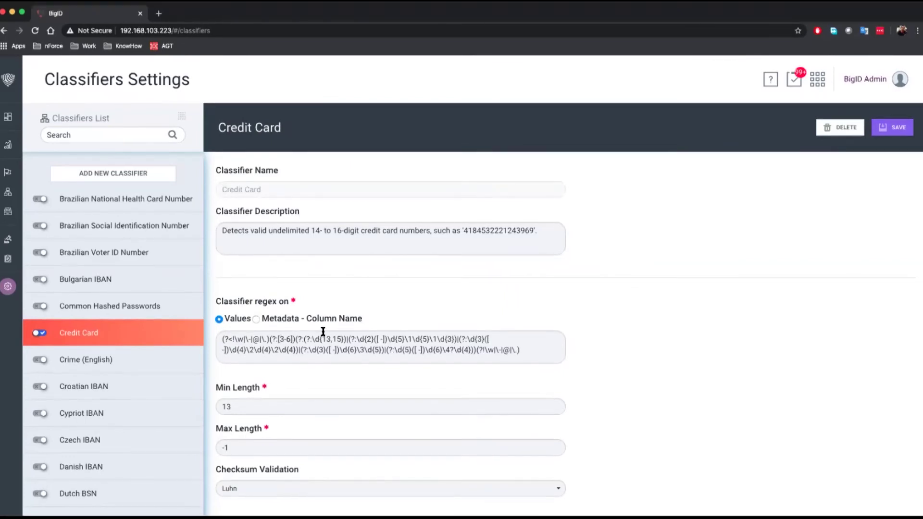
click(321, 350)
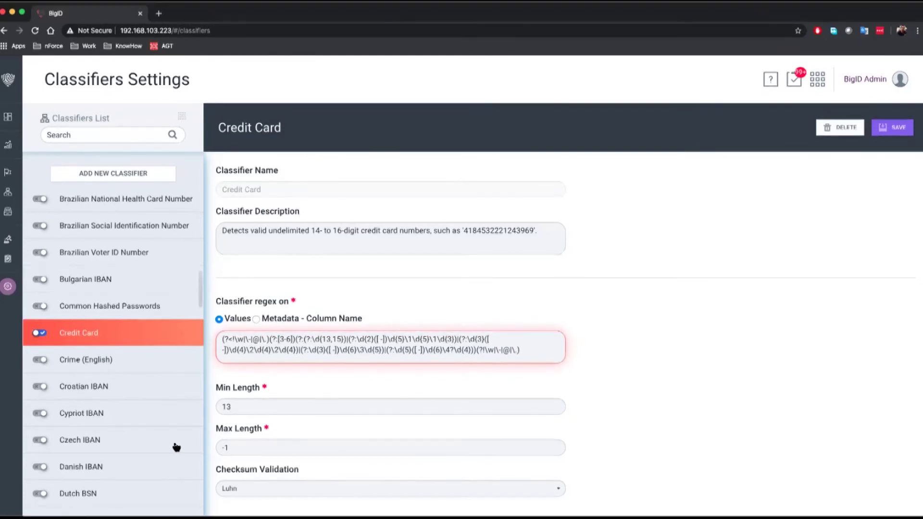
scroll(175, 447, down, 2)
scroll(176, 447, down, 20)
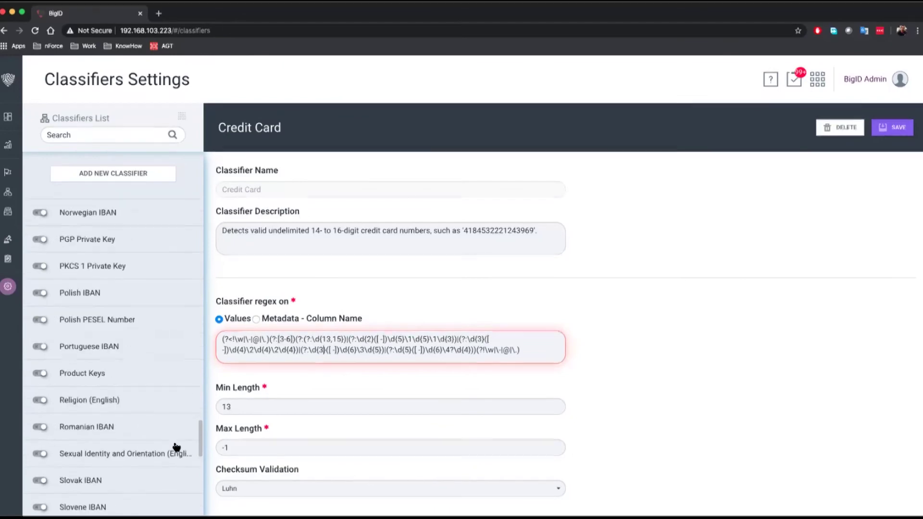
scroll(176, 447, down, 5)
scroll(175, 447, up, 20)
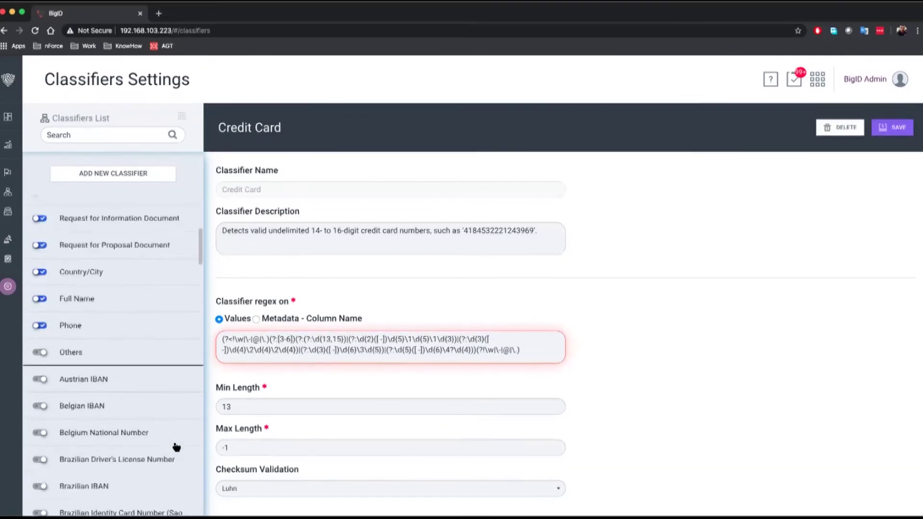
- View the Boarding Pass, Contract, Financial Statement and Health Form document classifiers and look over the neighbouring document classifiers
click(132, 215)
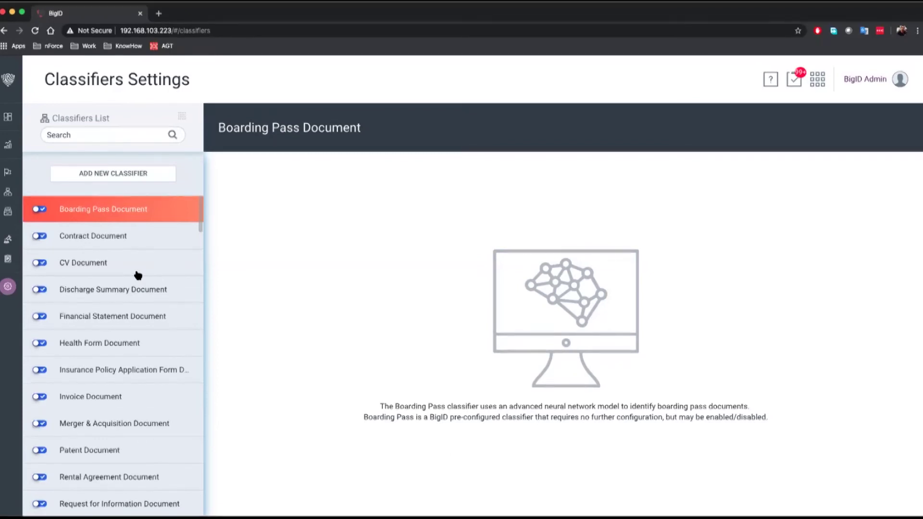
scroll(137, 274, down, 1)
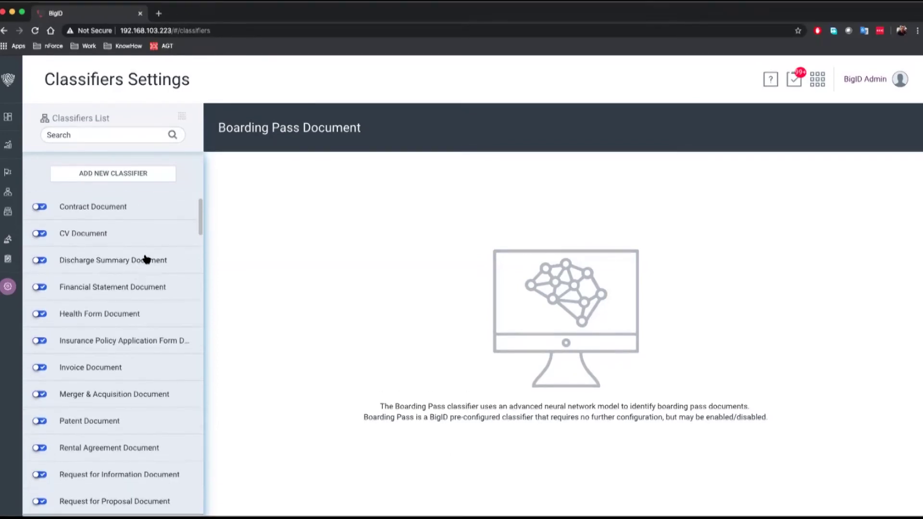
click(154, 217)
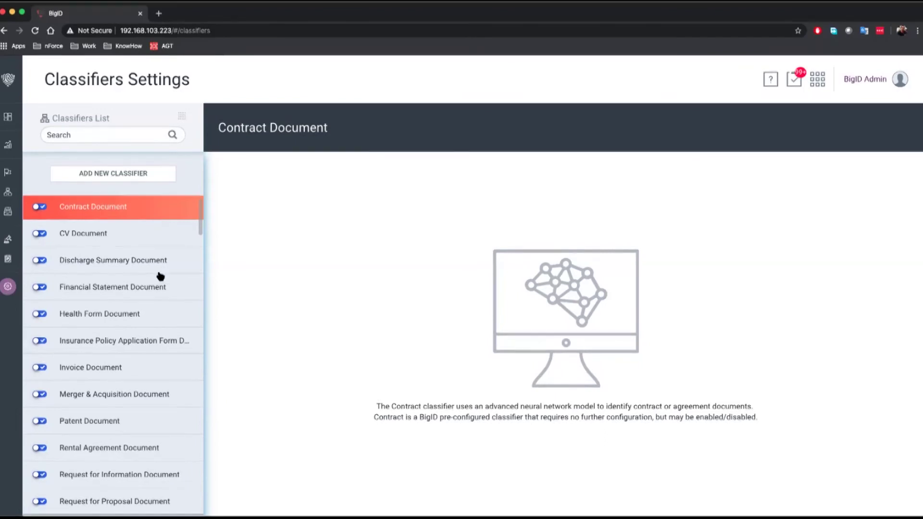
click(163, 288)
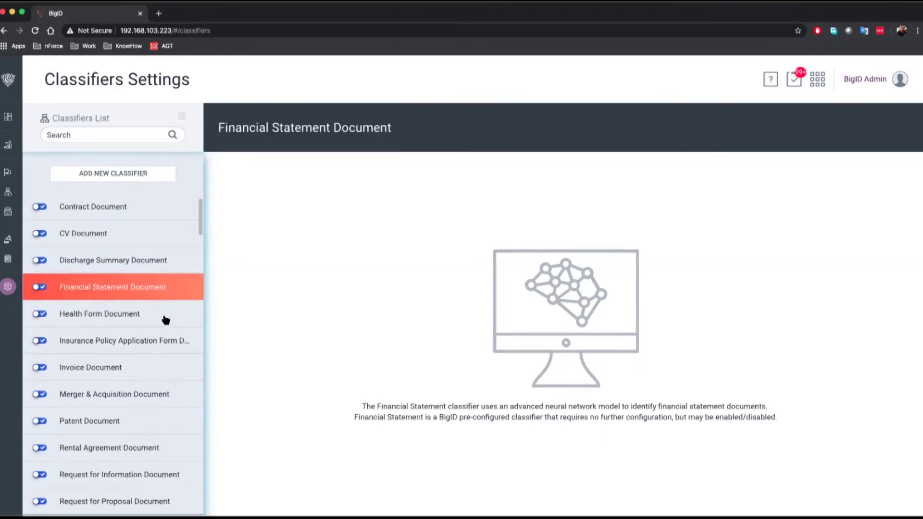
click(165, 320)
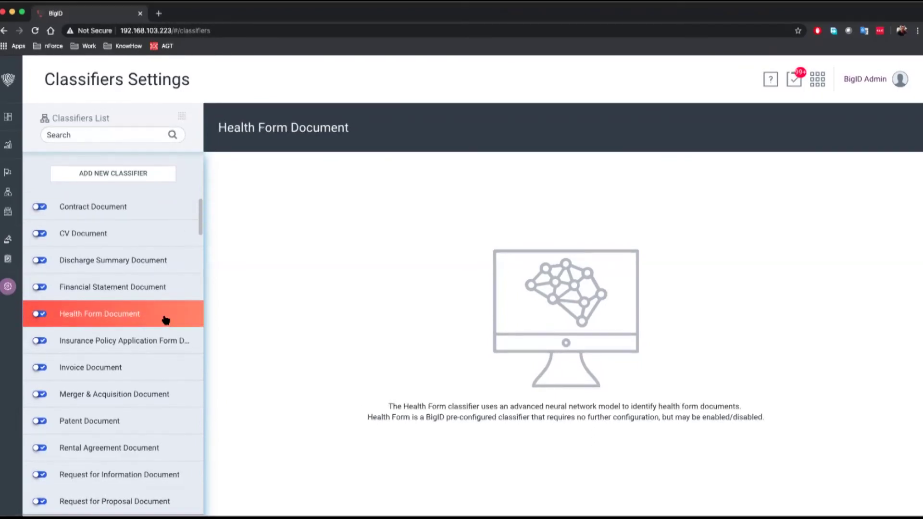
scroll(165, 320, down, 4)
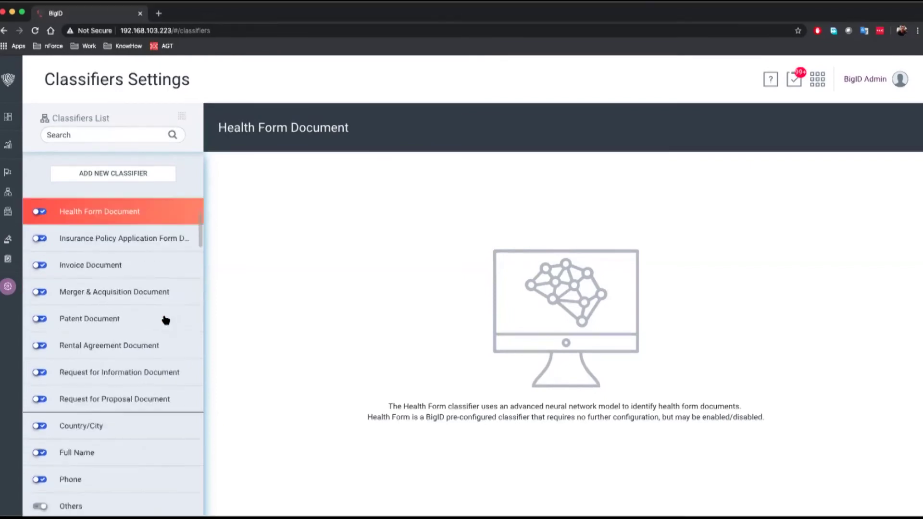
scroll(166, 321, up, 2)
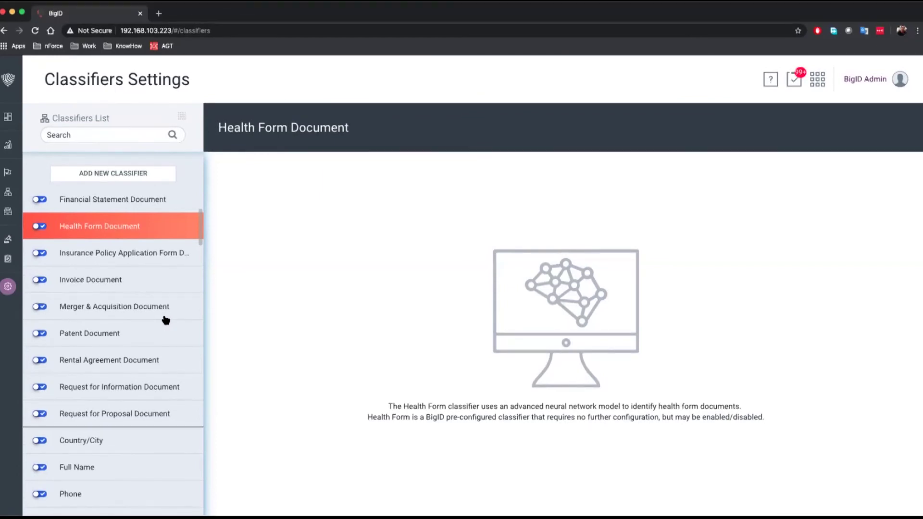
scroll(165, 320, up, 4)
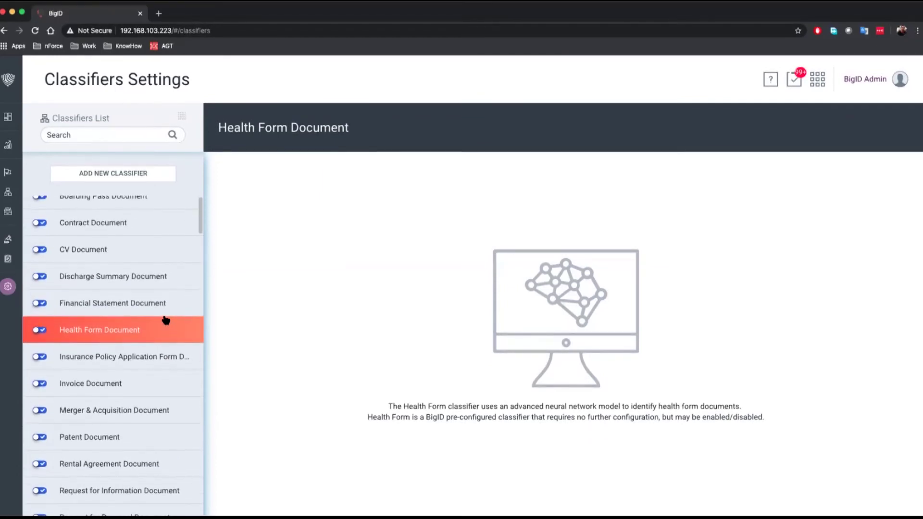
scroll(165, 320, up, 1)
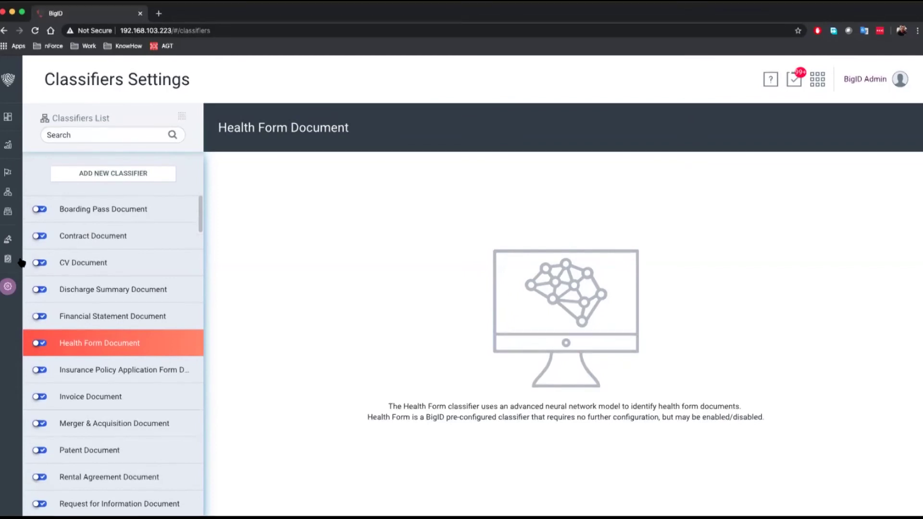
- Open the Correlation page and display the UsersUS and Devices tables from RS-UsersUS and RS-Devices for the UserID attribute
mouse_move(4, 246)
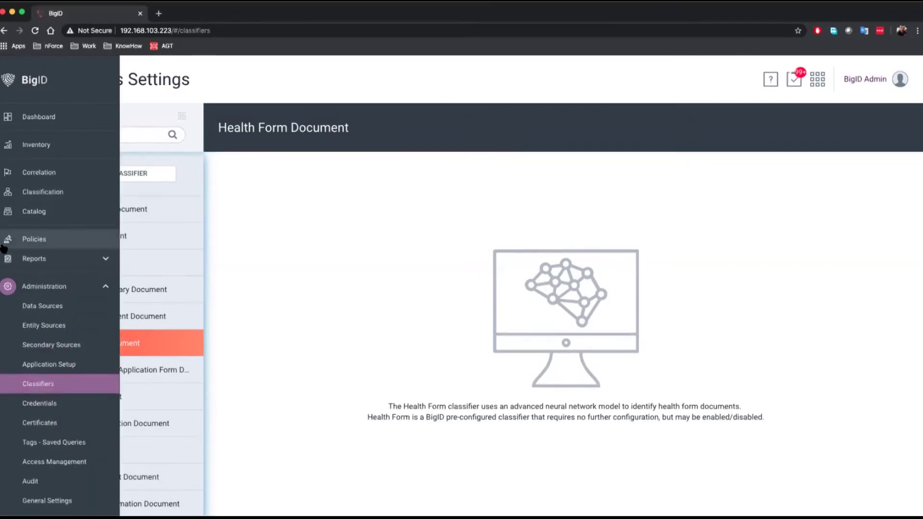
click(33, 175)
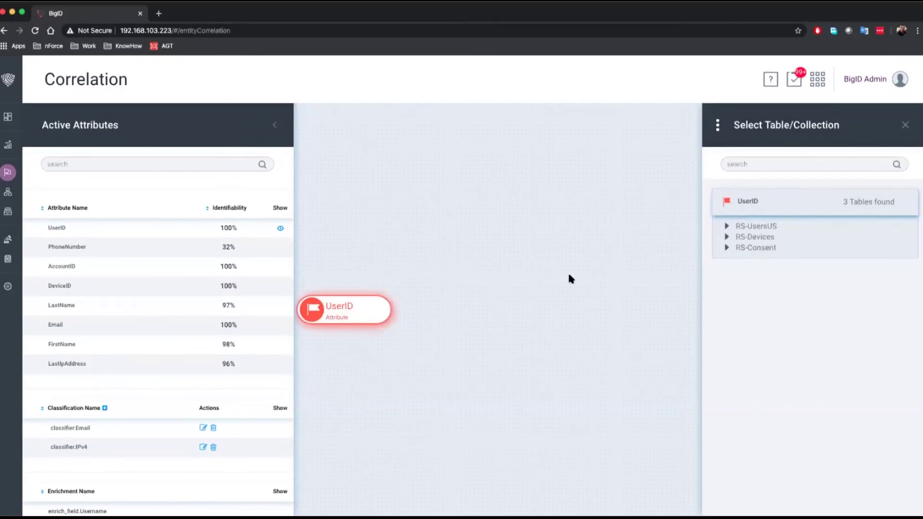
click(727, 236)
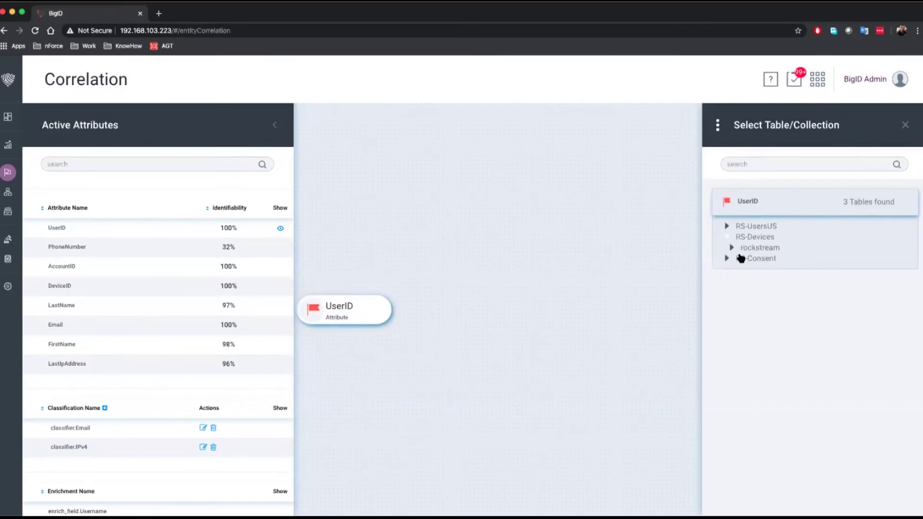
click(739, 258)
click(739, 258)
click(739, 248)
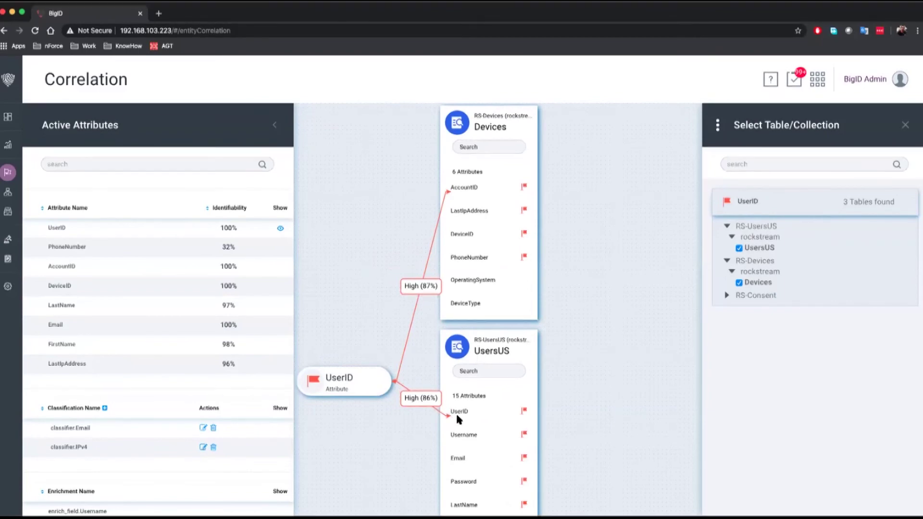
- Examine the UserID correlation links and the attributes listed in the Devices and UsersUS tables
mouse_move(455, 413)
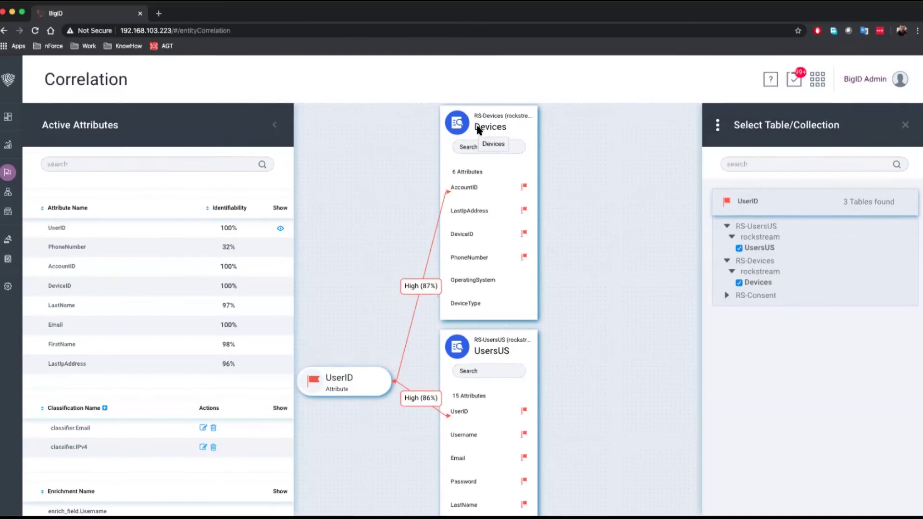
mouse_move(458, 189)
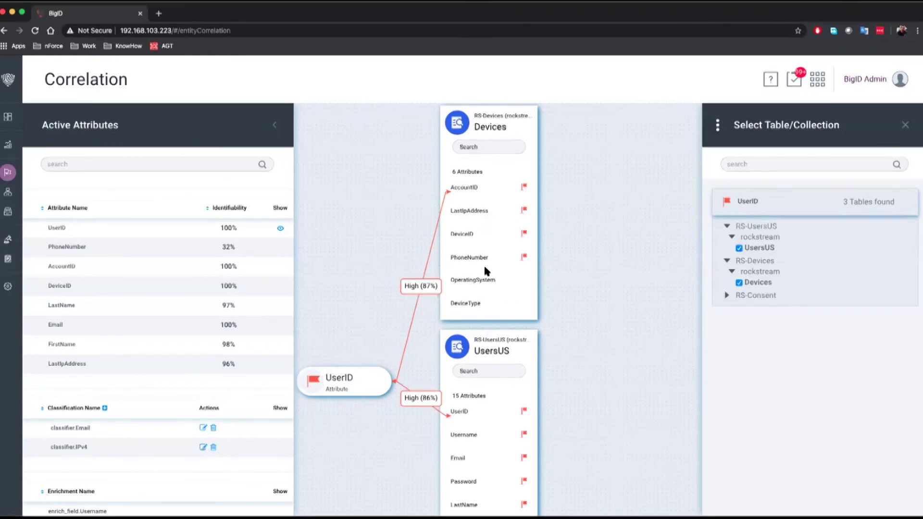
mouse_move(484, 291)
scroll(465, 448, down, 1)
scroll(466, 455, down, 2)
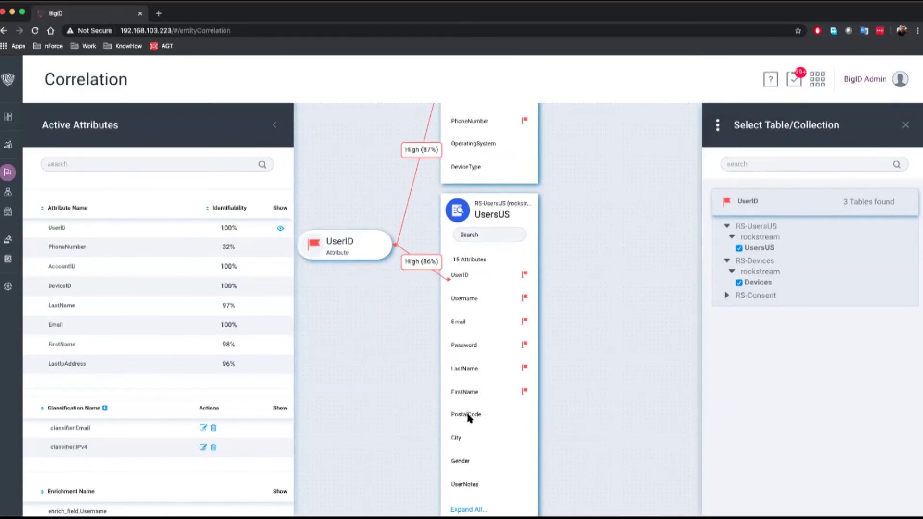
scroll(467, 411, up, 2)
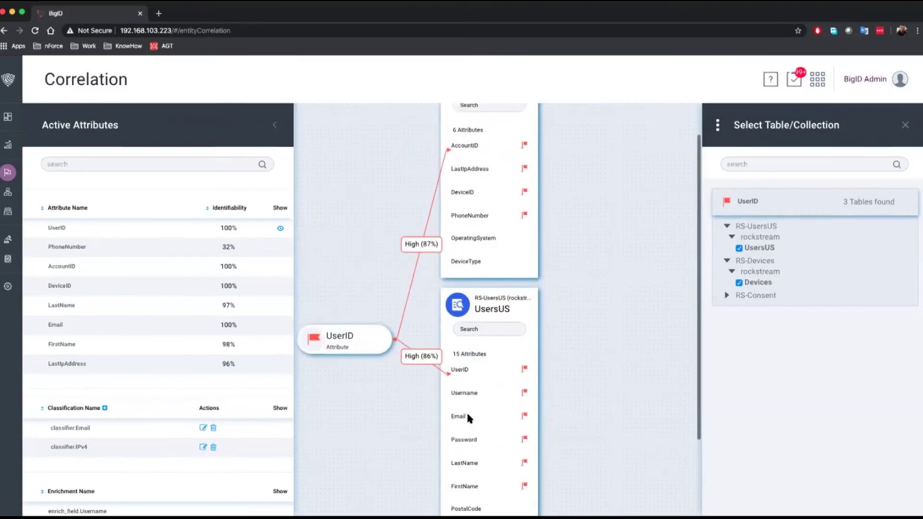
- Compare the attributes of the Devices and UsersUS tables in the correlation graph and look over the active attributes list
scroll(442, 169, up, 1)
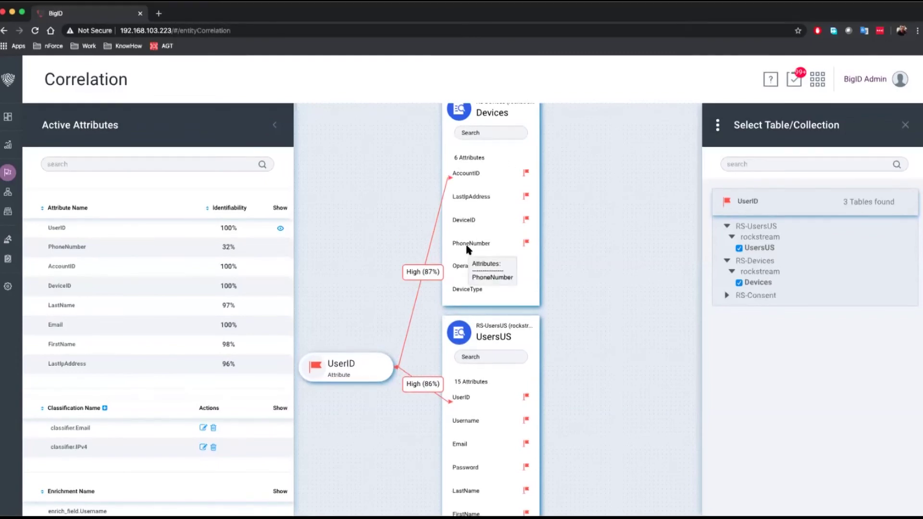
scroll(522, 229, up, 1)
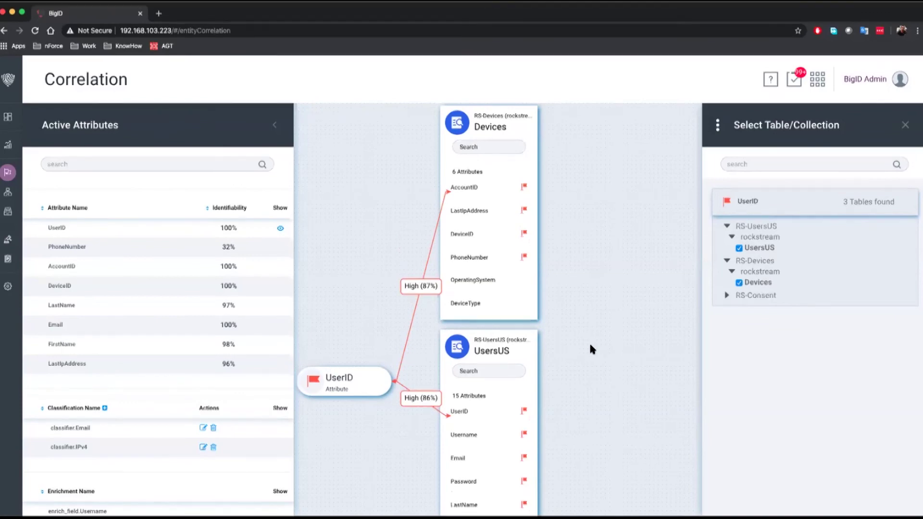
scroll(590, 345, down, 2)
scroll(590, 346, up, 1)
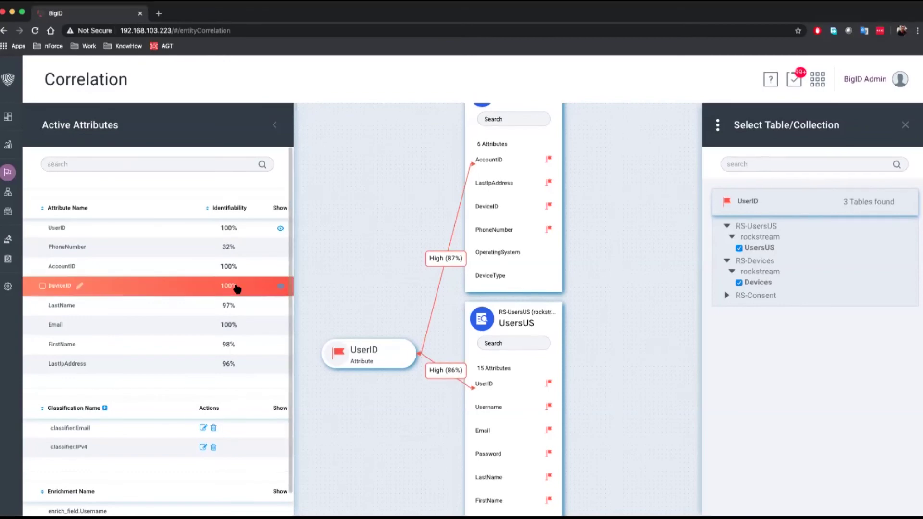
scroll(237, 289, down, 1)
scroll(197, 287, up, 1)
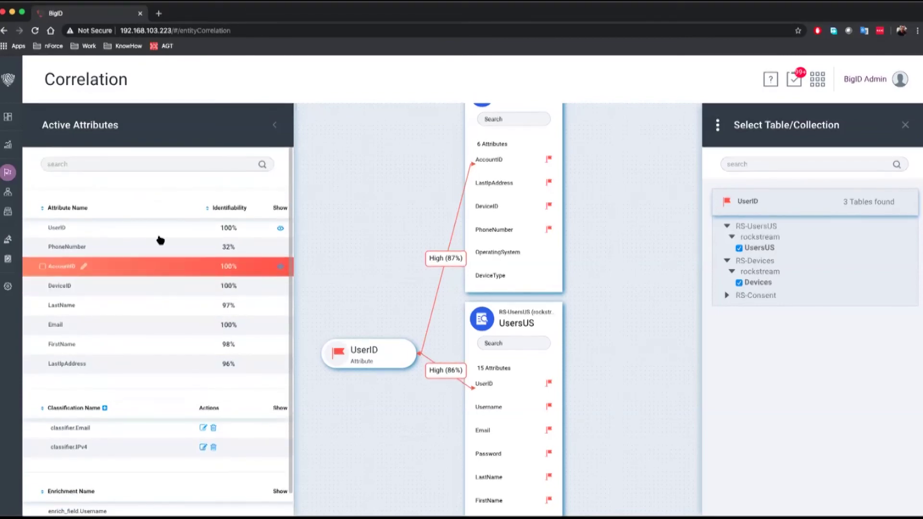
- Open the friendly name settings of the AccountID attribute, review them, and close them without saving
right_click(123, 267)
click(115, 276)
click(84, 267)
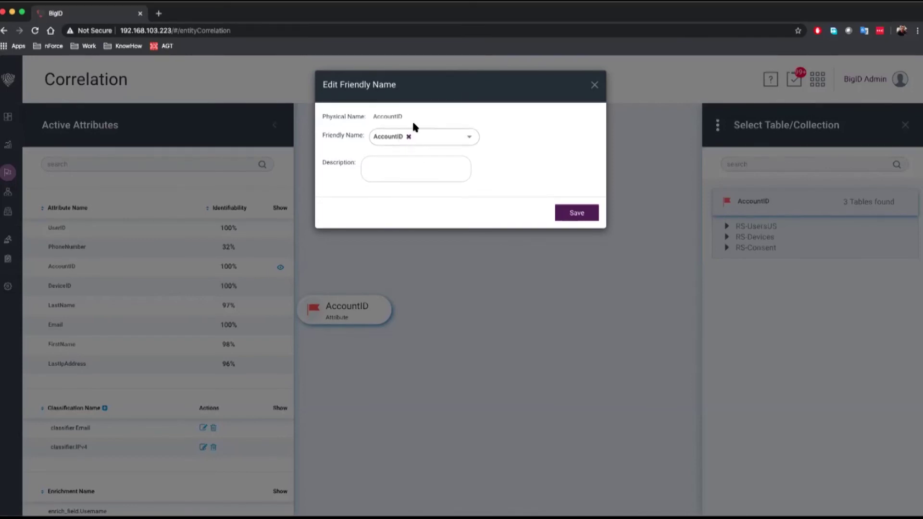
click(595, 84)
- Select the Email and FirstName attributes, view the options for adding them to a category, and close the dialog without saving
scroll(216, 342, down, 1)
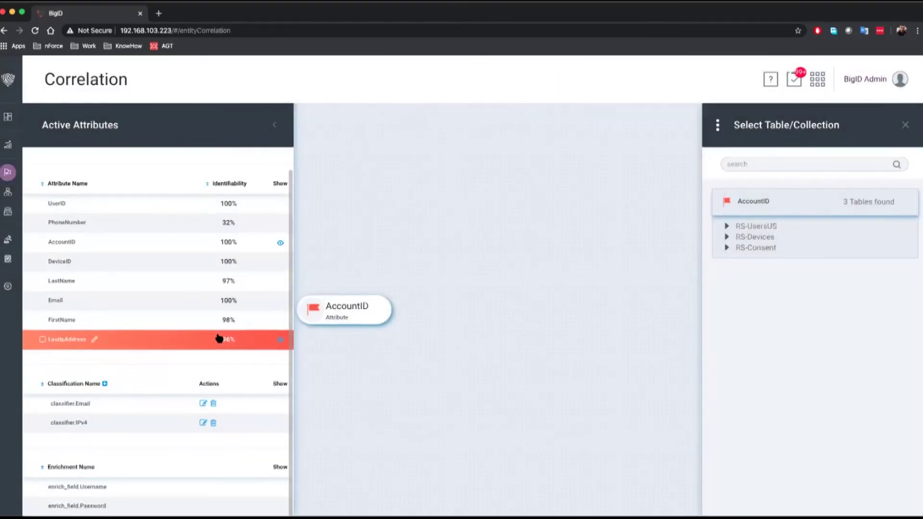
click(43, 301)
click(43, 320)
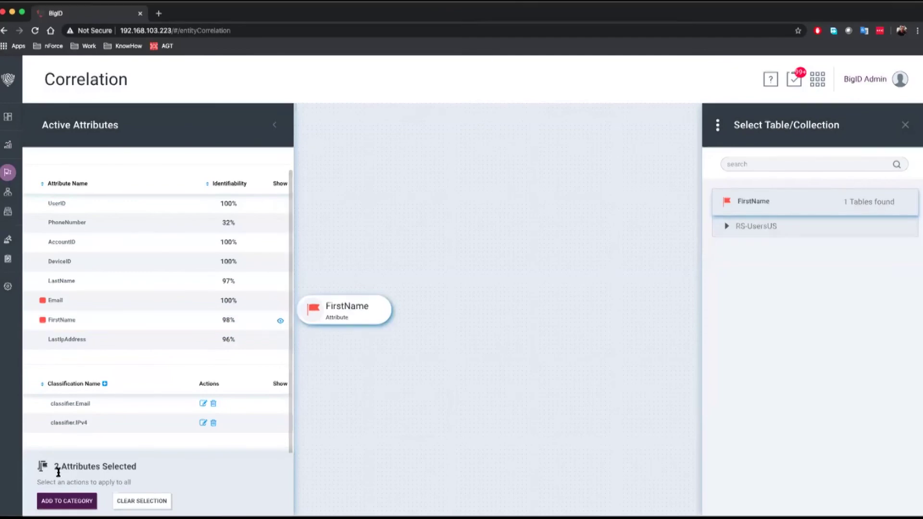
click(67, 501)
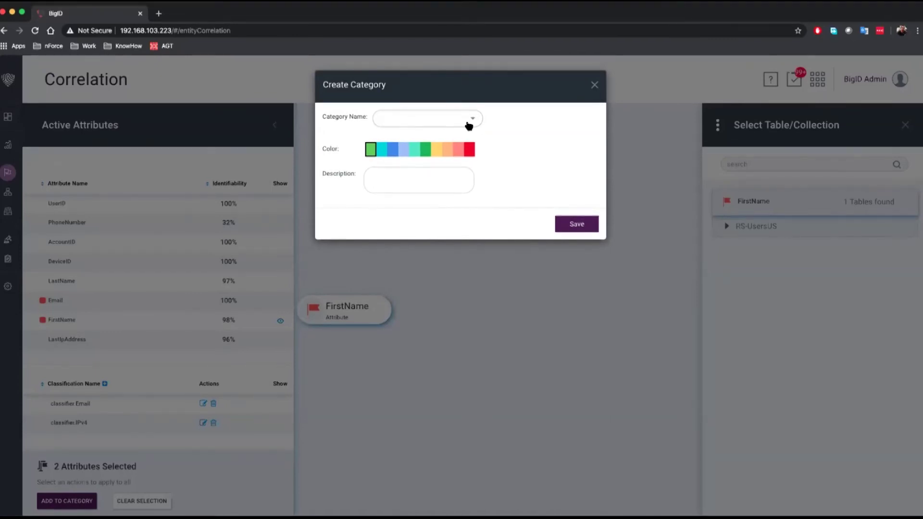
click(406, 123)
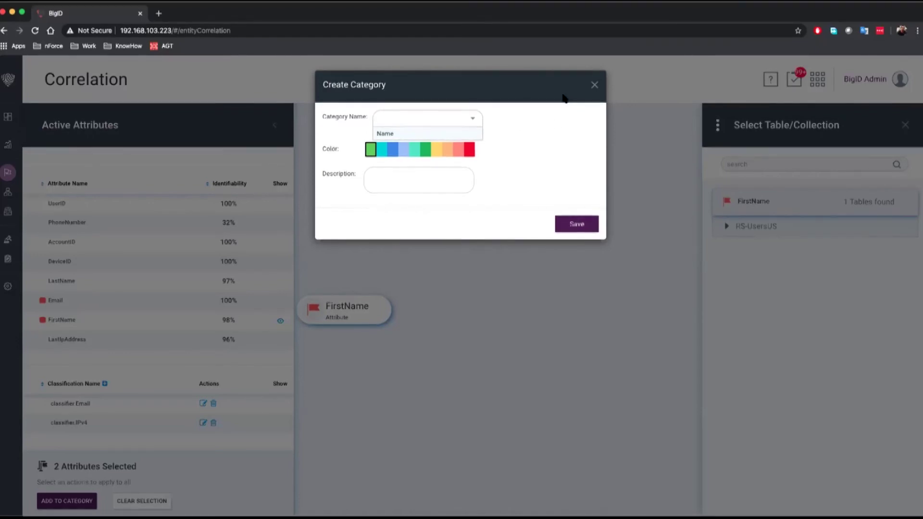
click(594, 85)
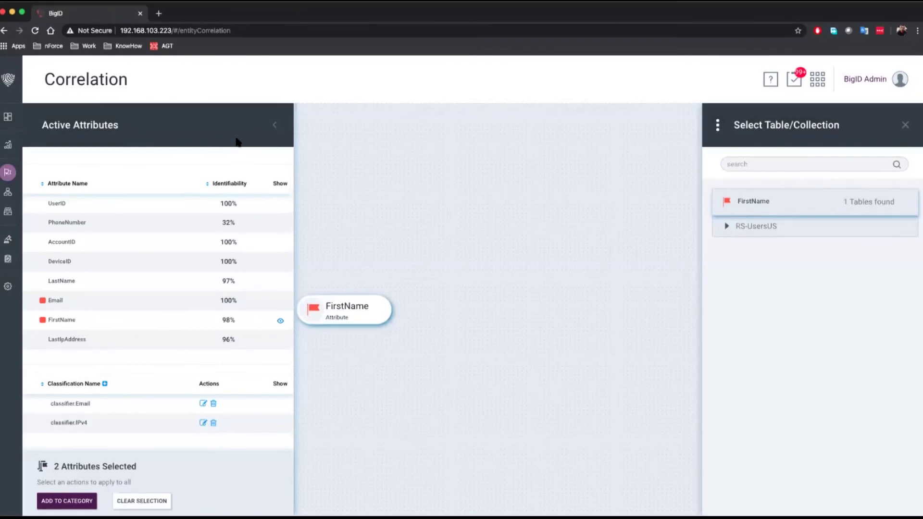
- Go to the Dashboard and open the Access Request Management application from there
mouse_move(2, 345)
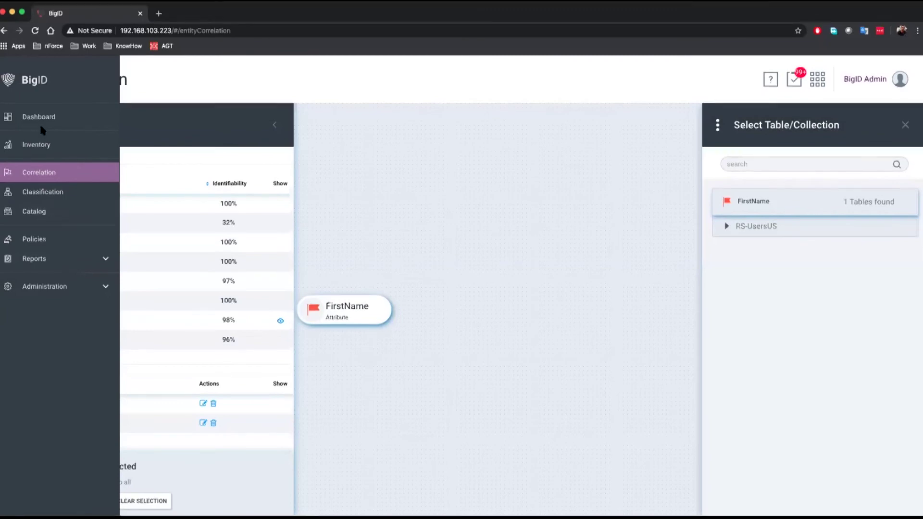
click(16, 119)
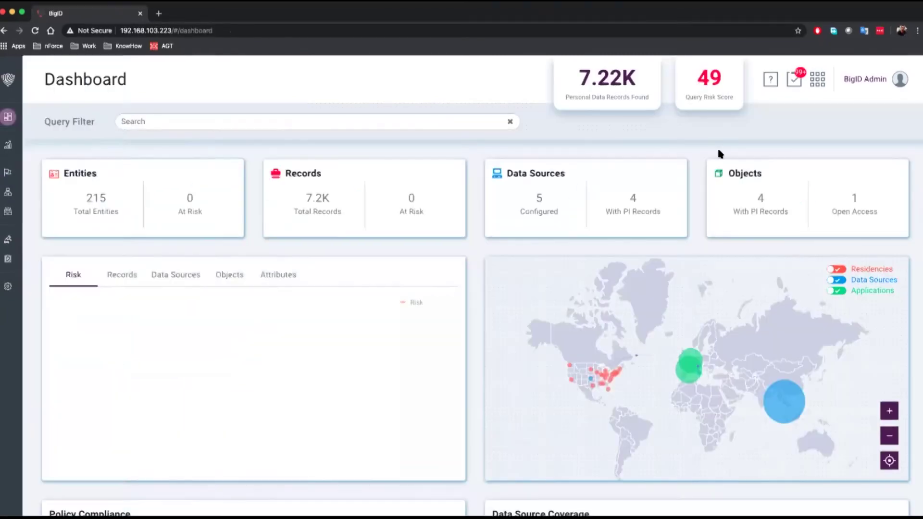
click(819, 78)
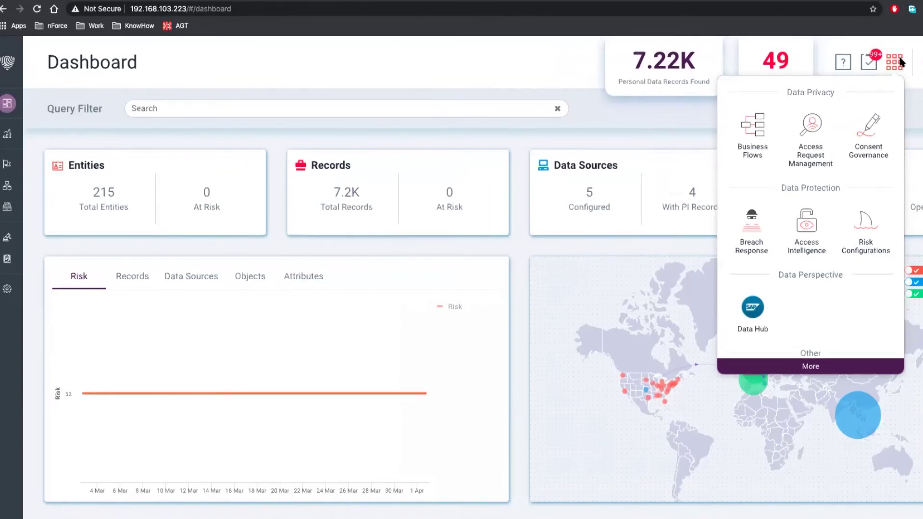
click(828, 129)
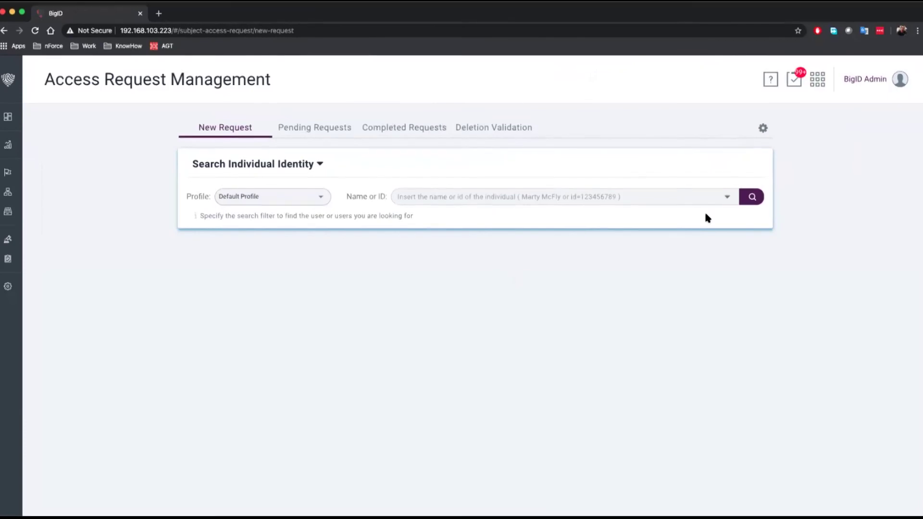
- View the advanced search for an individual identity and its entity sources, and close it without choosing one
click(514, 198)
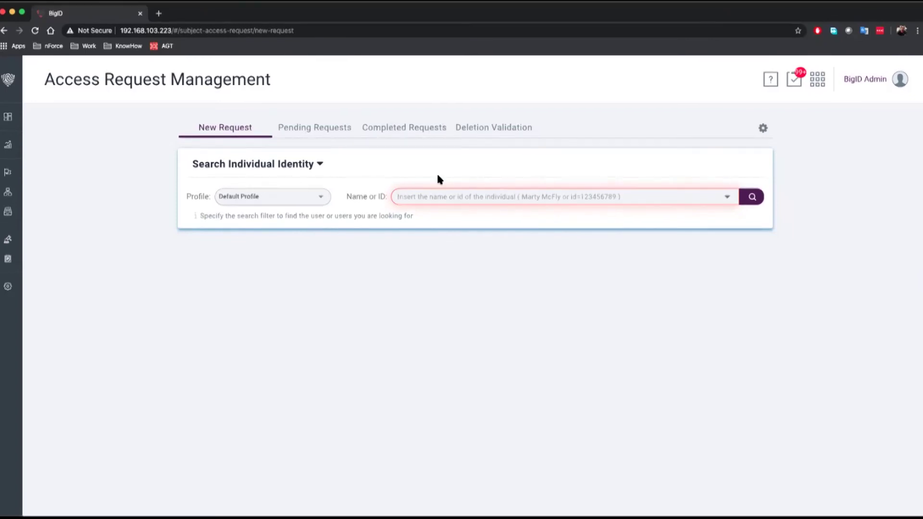
click(728, 197)
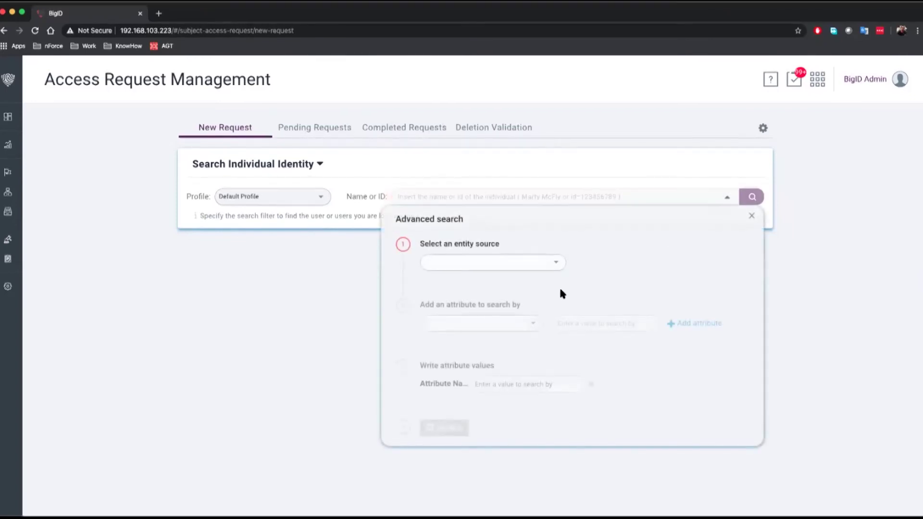
click(556, 264)
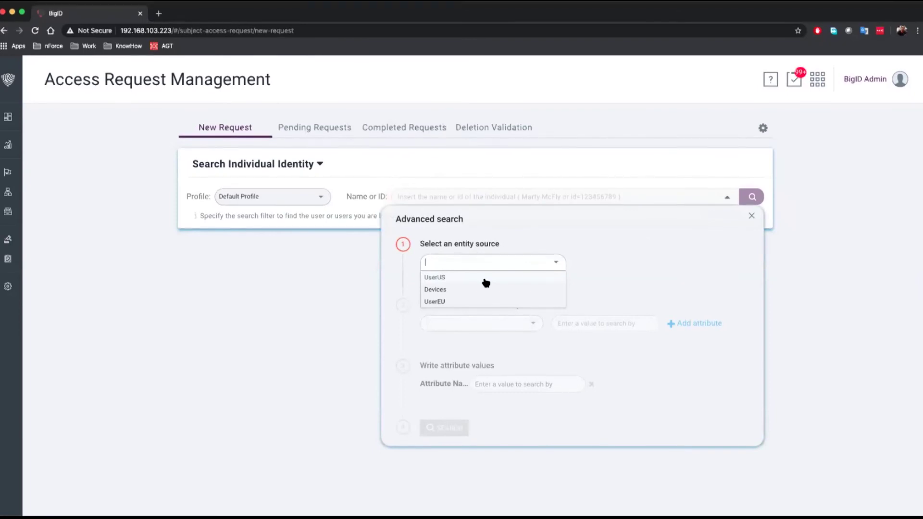
key(Escape)
- Search for an individual by first name and select the matching identity to show its personal information
text(john)
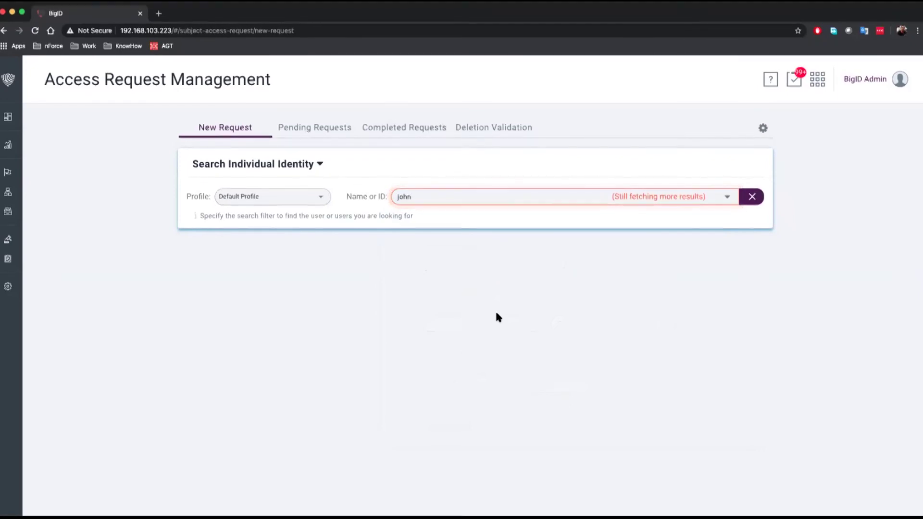
click(679, 337)
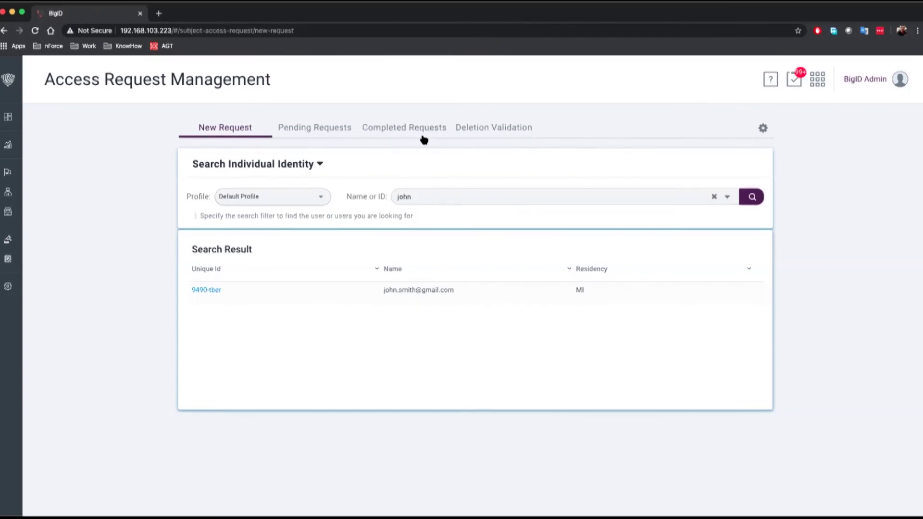
click(423, 291)
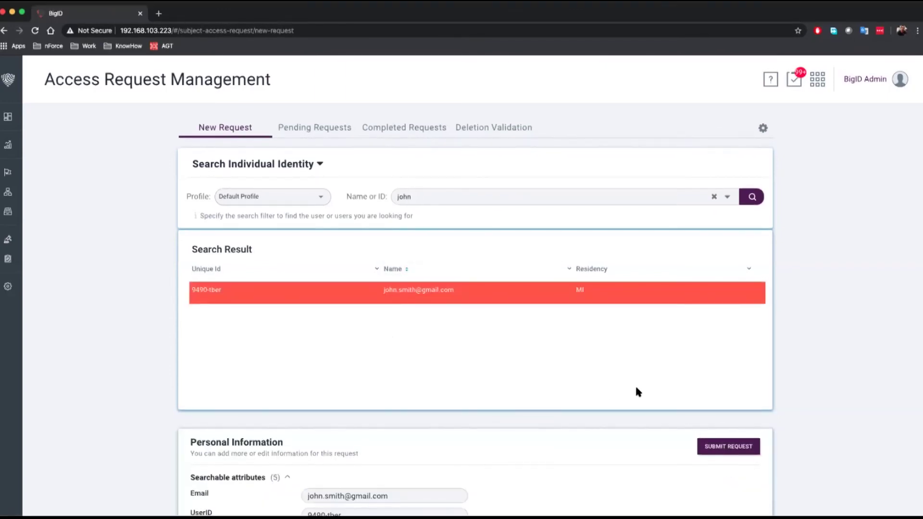
- Open the summary report of the first completed request and look through its Personal Info attributes and data sources
click(426, 133)
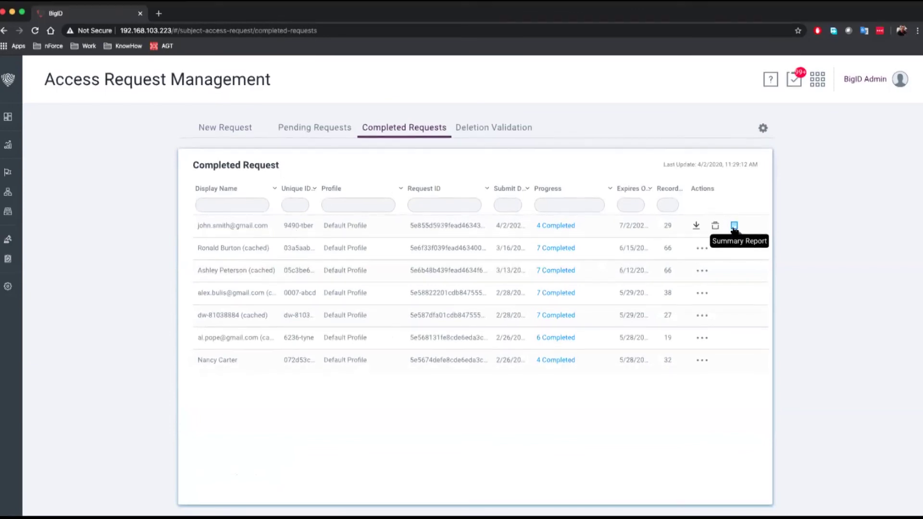
click(733, 226)
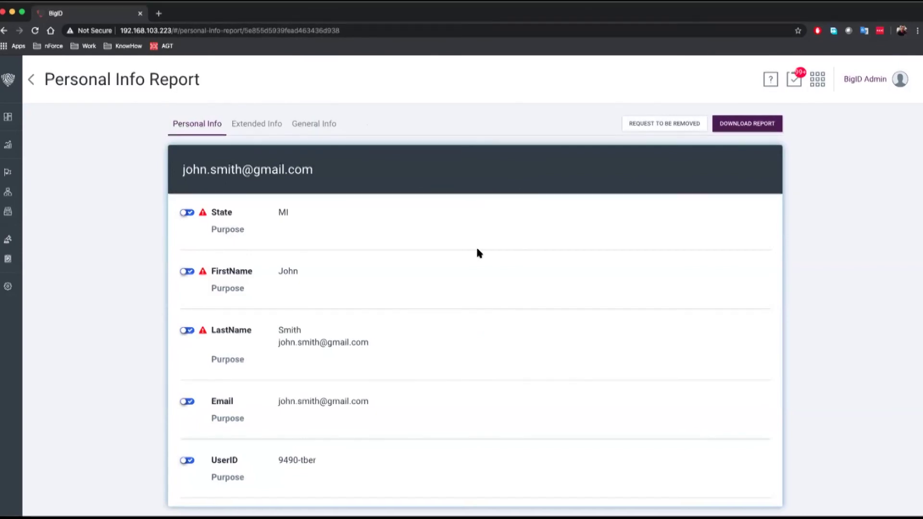
scroll(478, 253, down, 3)
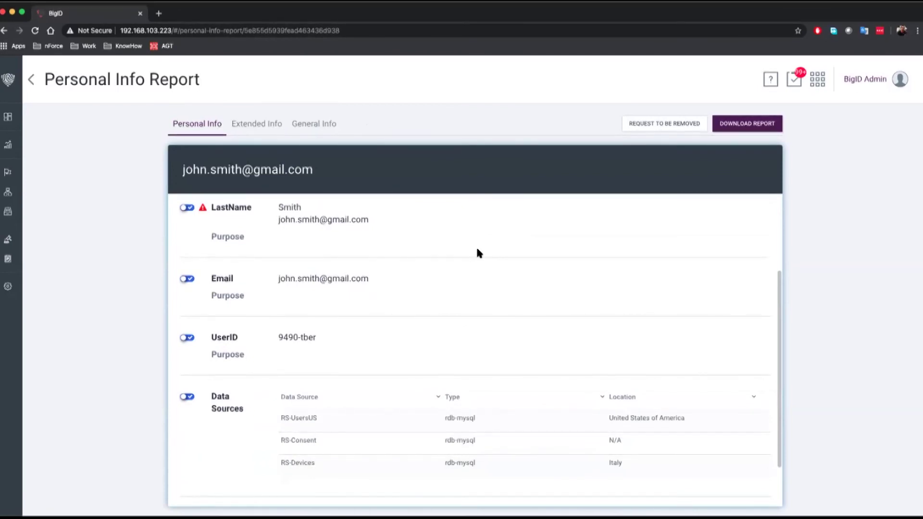
scroll(476, 251, down, 2)
- Examine the report's Extended Info, including the agreement, consent, DeviceID and DeviceType attributes
click(254, 123)
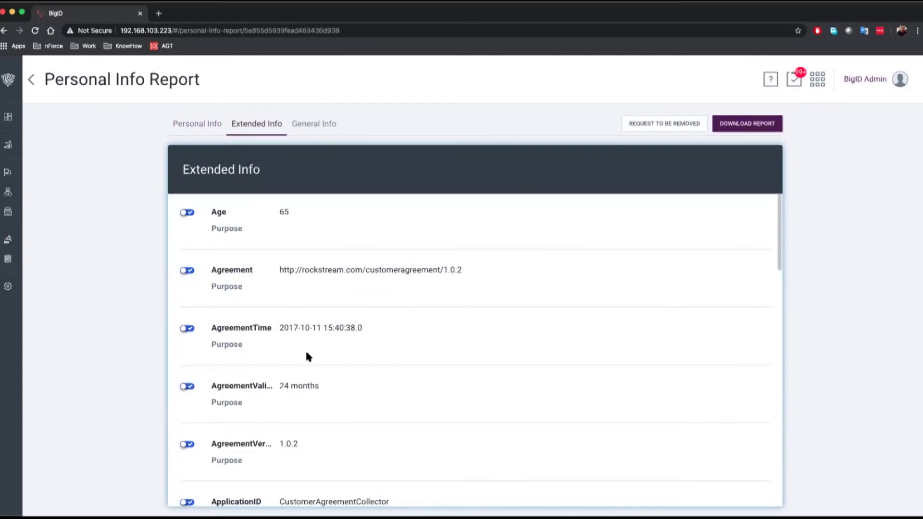
scroll(306, 356, down, 5)
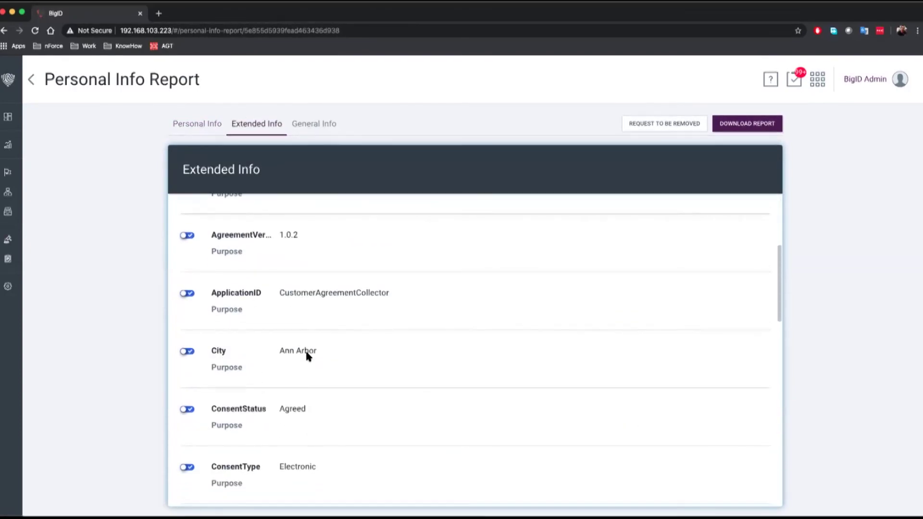
scroll(305, 349, down, 2)
scroll(263, 426, down, 5)
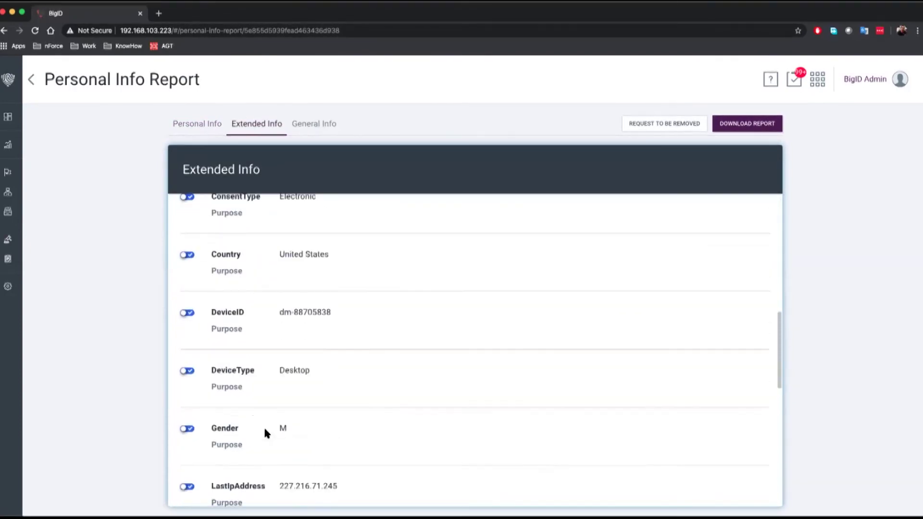
scroll(264, 426, down, 2)
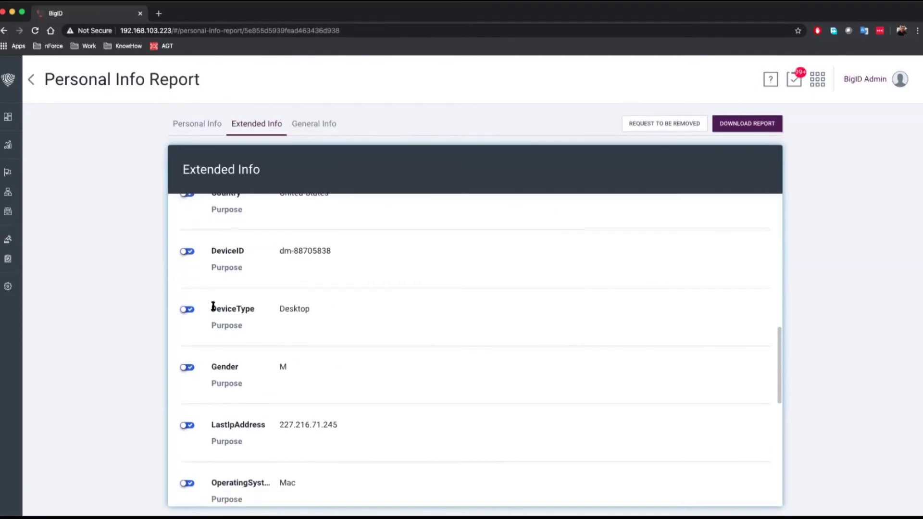
drag(212, 249, 289, 251)
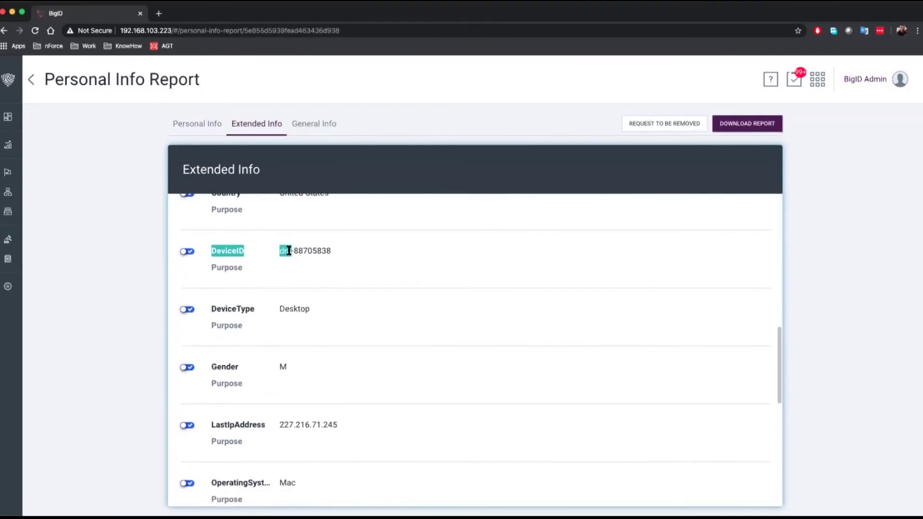
click(340, 253)
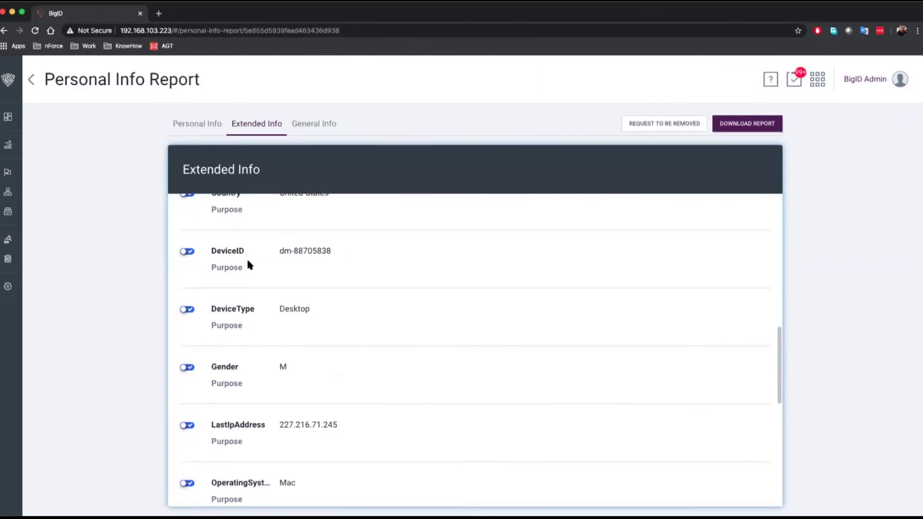
drag(212, 251, 329, 251)
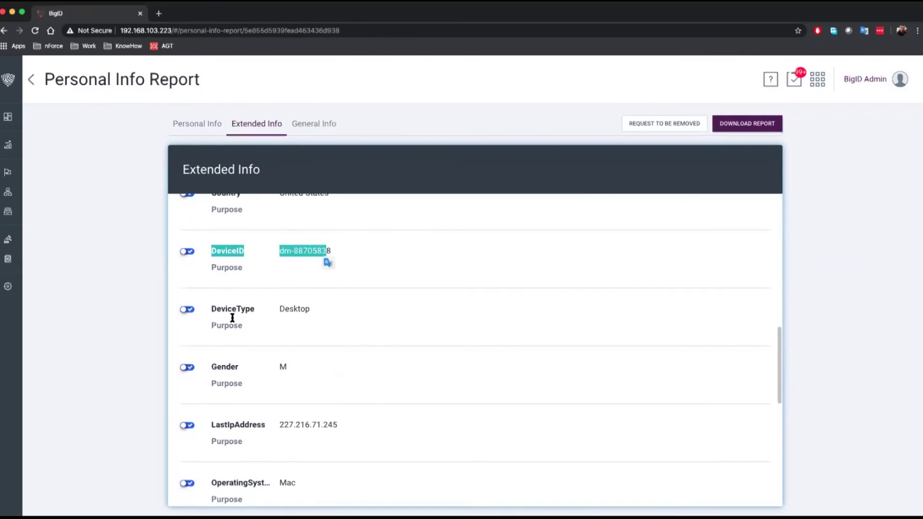
click(281, 309)
scroll(282, 305, up, 6)
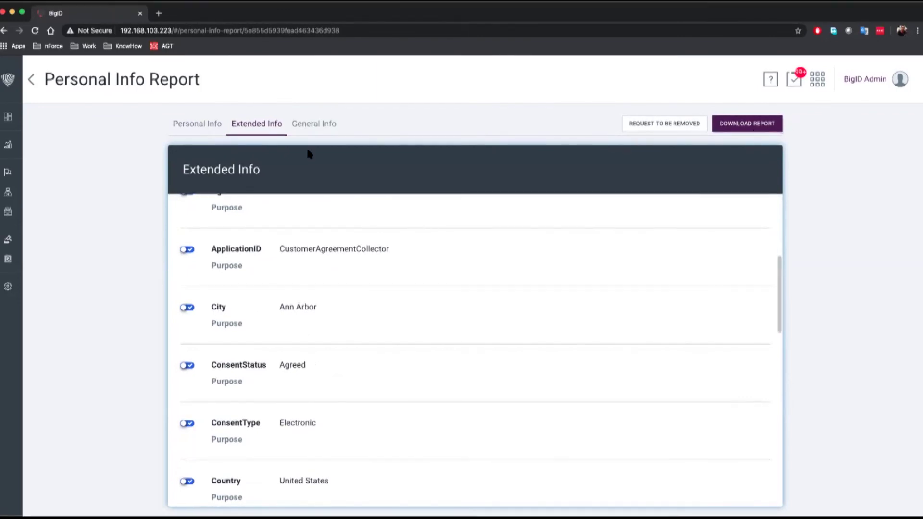
- Return to the completed requests, reopen the first request's summary report briefly, and go back to the list
click(41, 79)
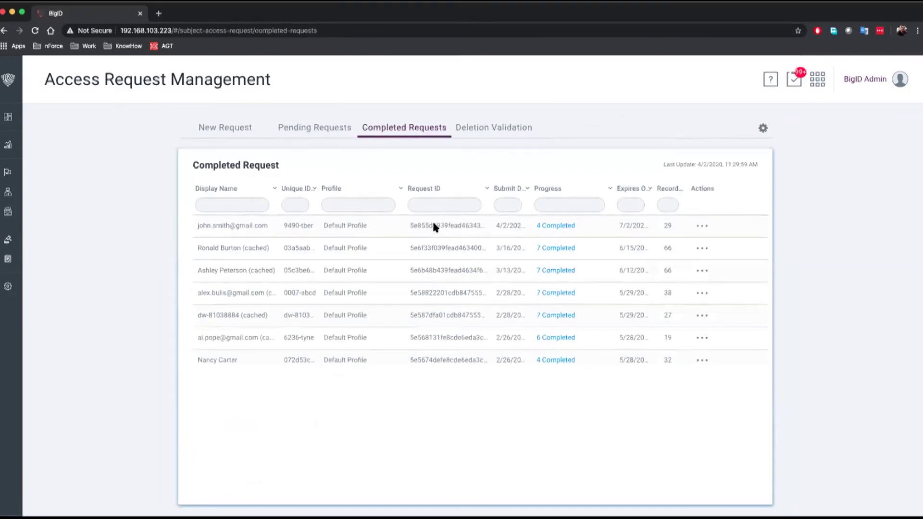
mouse_move(733, 226)
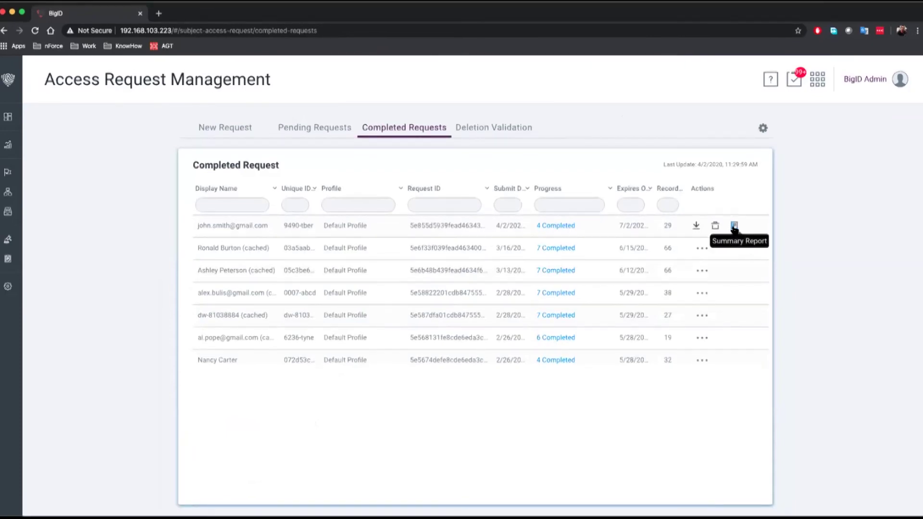
click(734, 226)
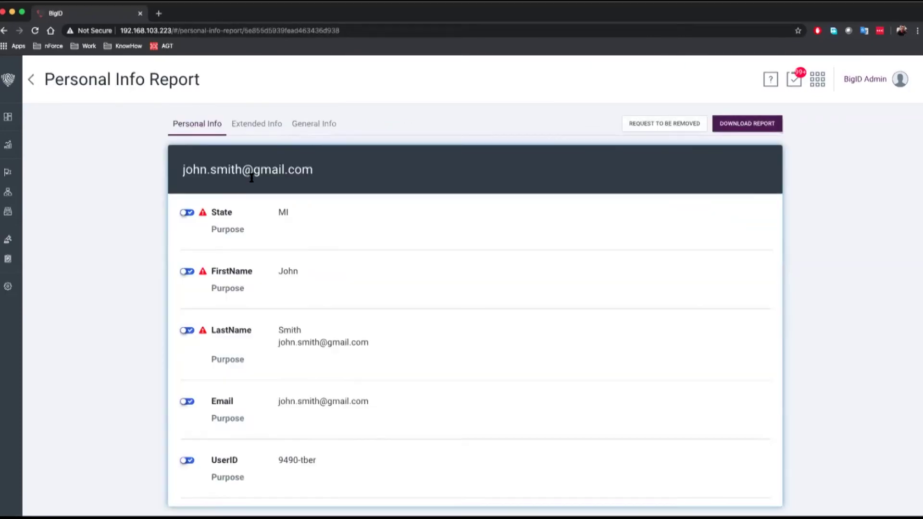
click(33, 80)
mouse_move(695, 220)
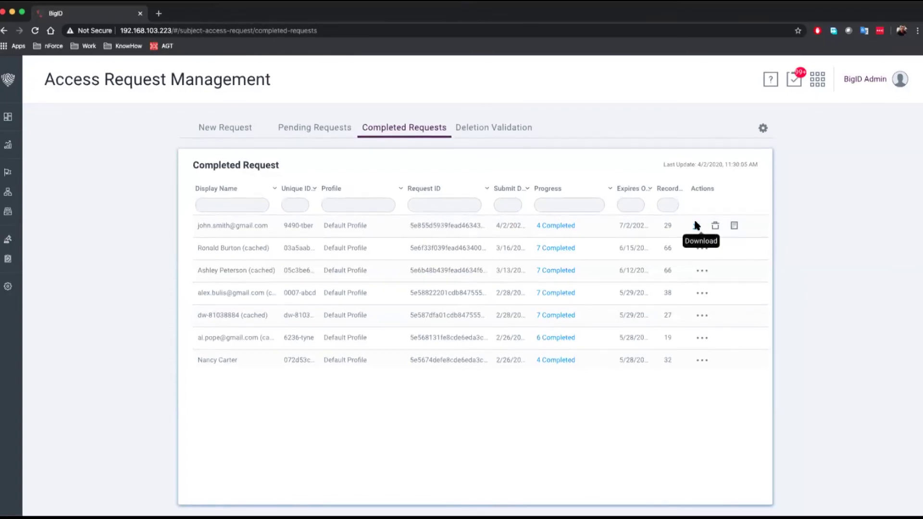
- Show the report download options for the first completed request with the full report type selected, and close them without downloading
click(696, 225)
click(393, 286)
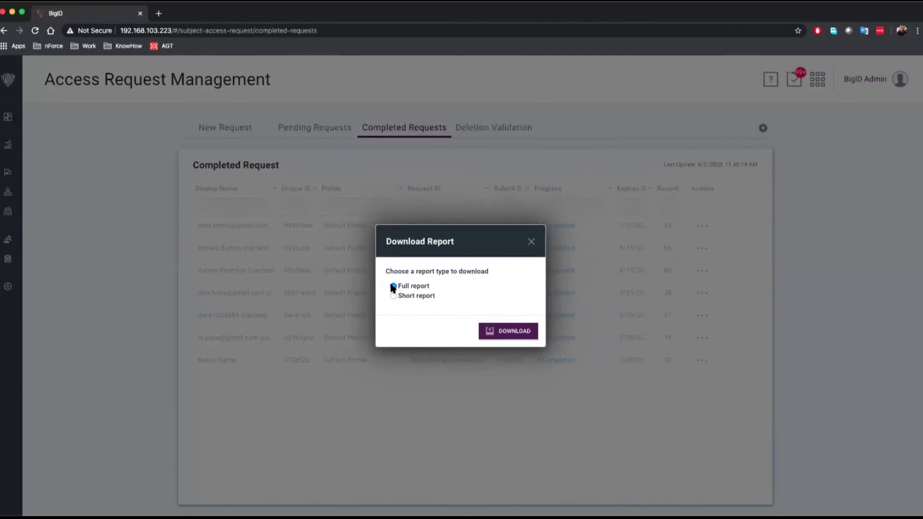
click(531, 243)
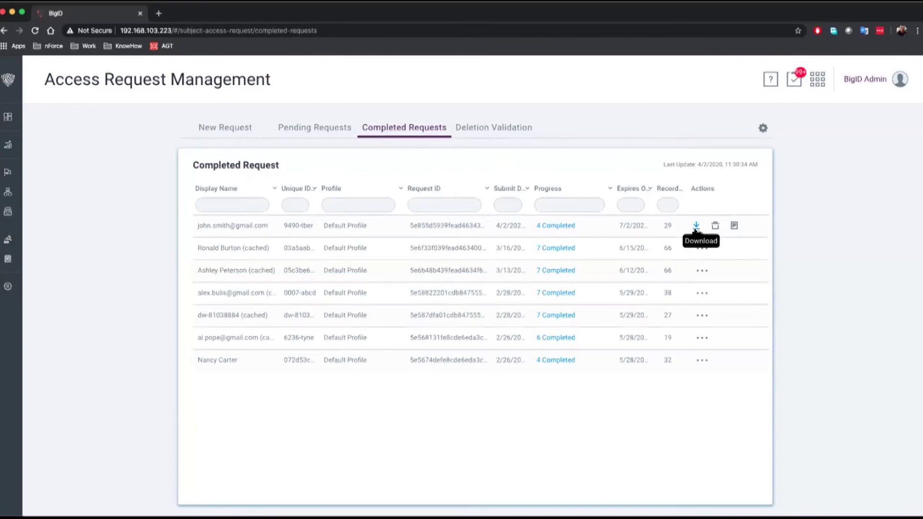
- Go to Consent Governance, examine the Consent source's connection settings and column mappings, and return to the consent sources
click(817, 79)
click(801, 167)
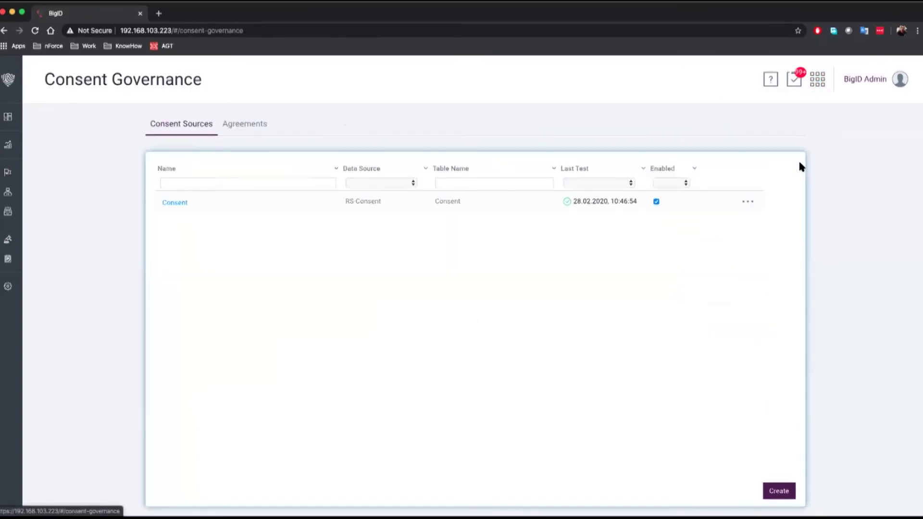
click(170, 203)
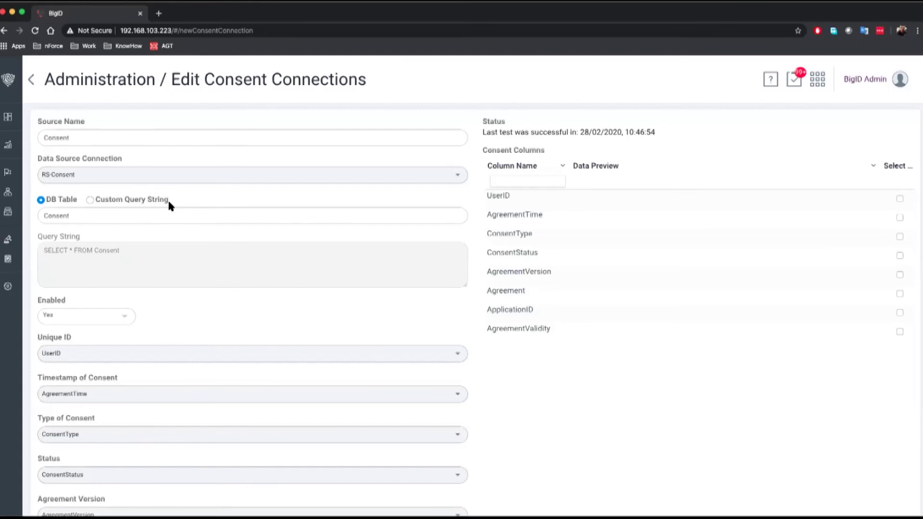
scroll(248, 327, down, 3)
scroll(249, 330, down, 2)
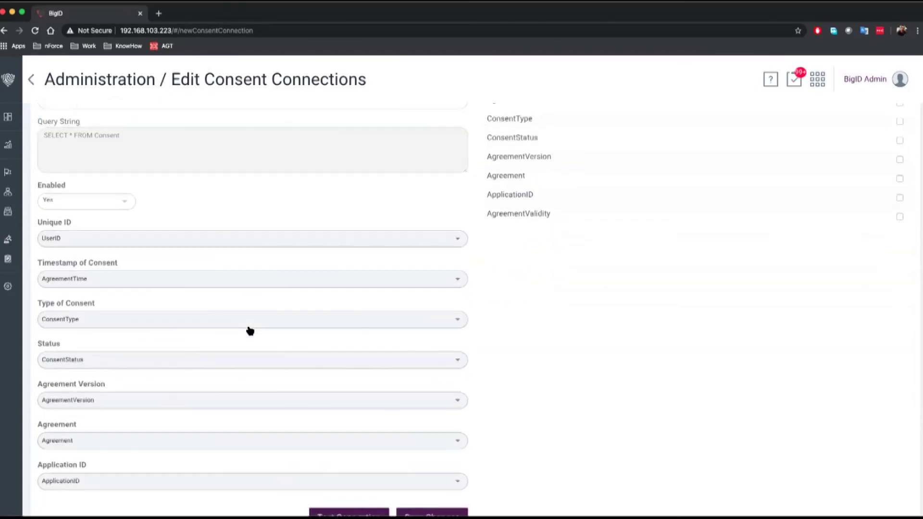
scroll(247, 330, down, 1)
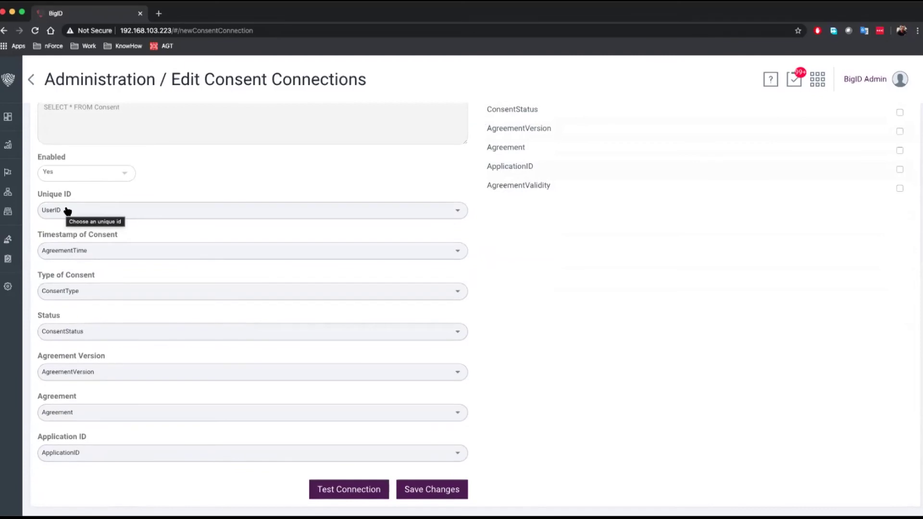
scroll(259, 220, up, 3)
click(32, 81)
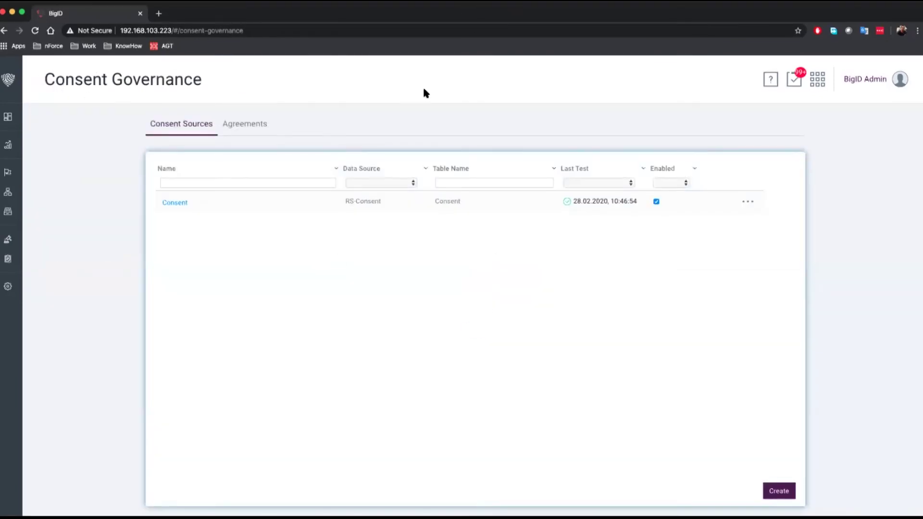
- Examine Agreement-Test in the agreements, including its validity period, owner, personal information attributes and consent source
click(246, 124)
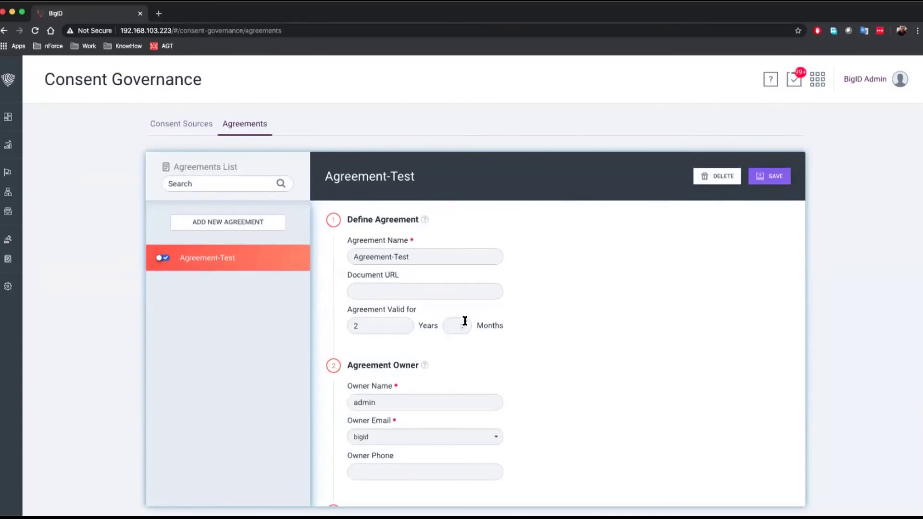
scroll(519, 355, down, 1)
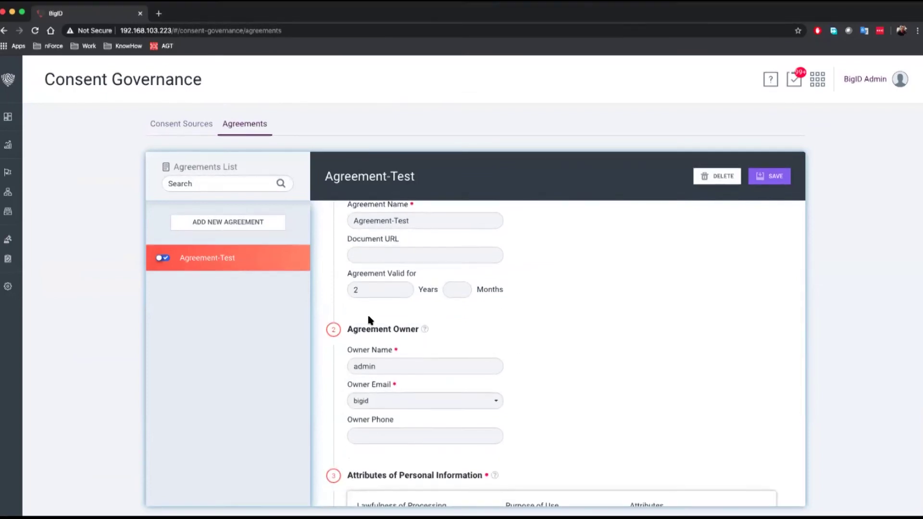
click(381, 292)
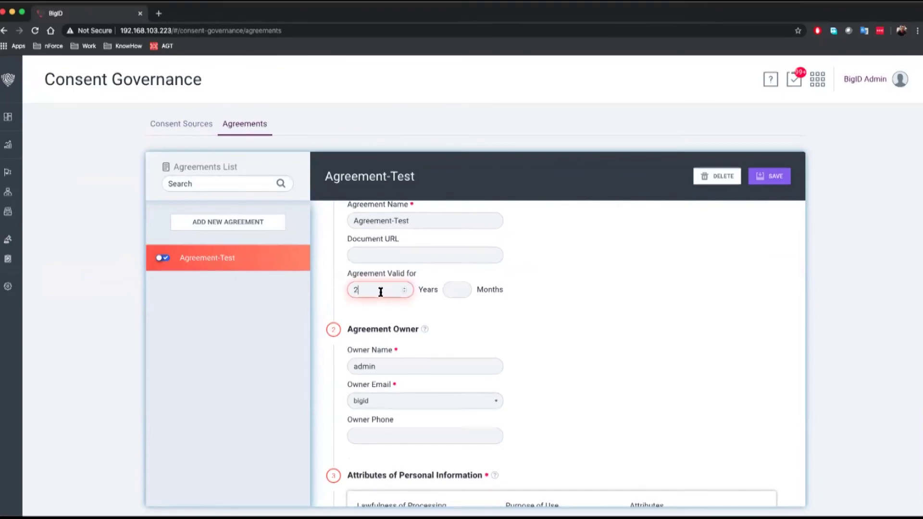
scroll(637, 380, down, 2)
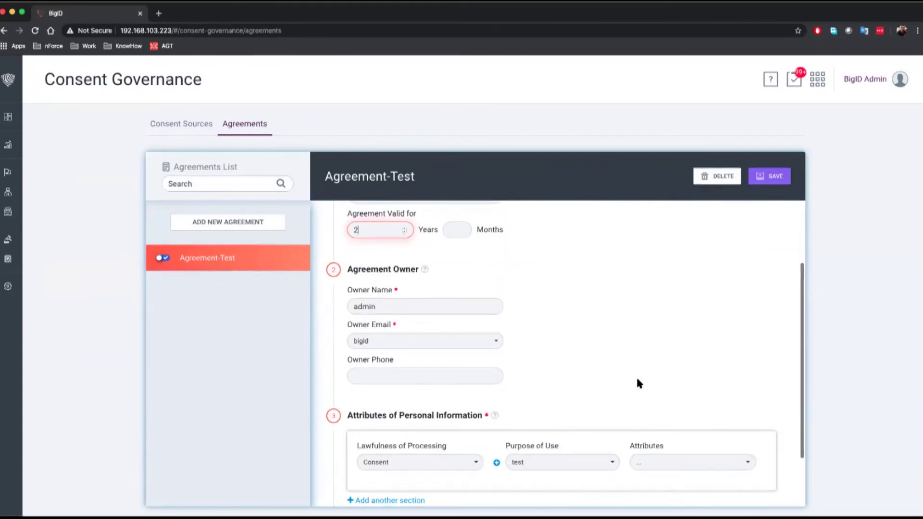
scroll(638, 383, down, 3)
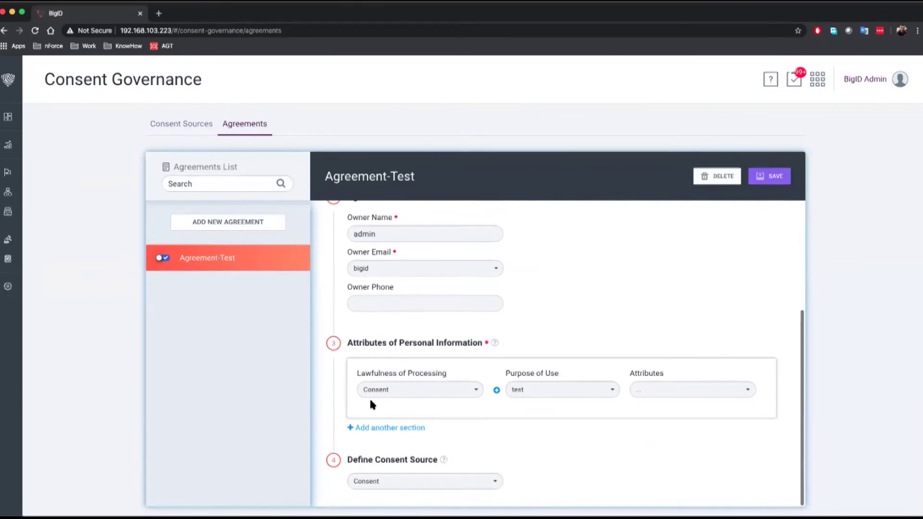
click(742, 389)
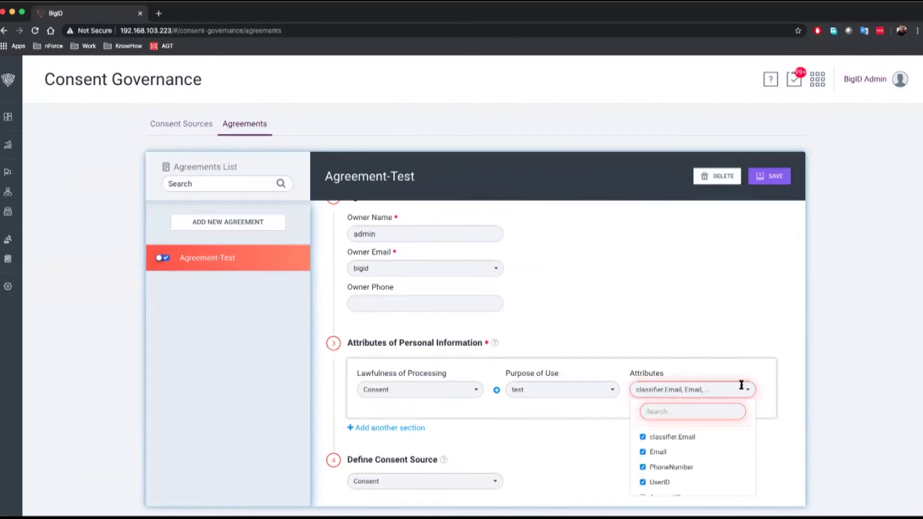
click(788, 244)
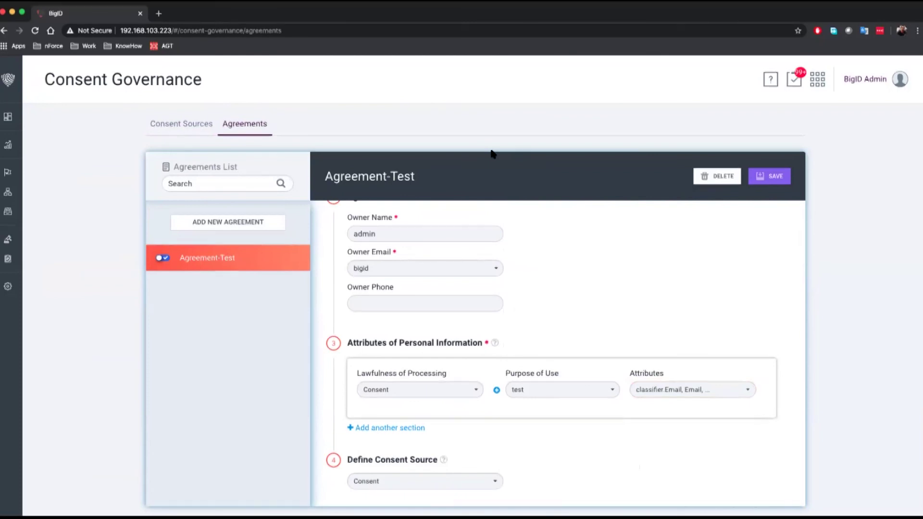
- Reopen the first completed access request's report, view the State attribute's associated attributes warning, and return to the completed requests
click(817, 79)
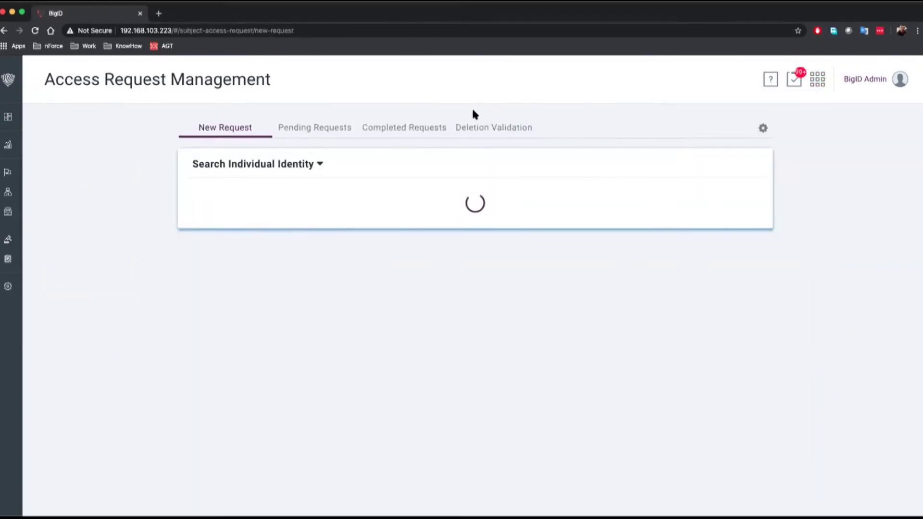
click(372, 129)
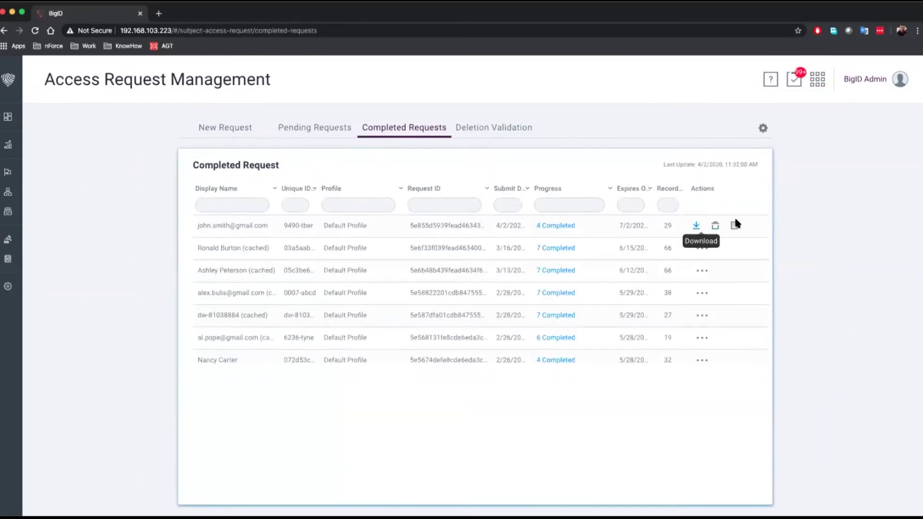
click(734, 225)
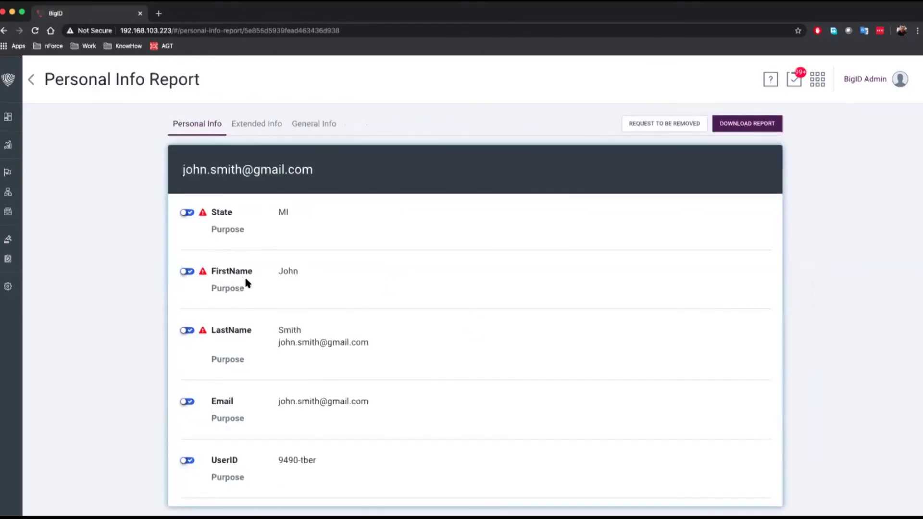
click(202, 213)
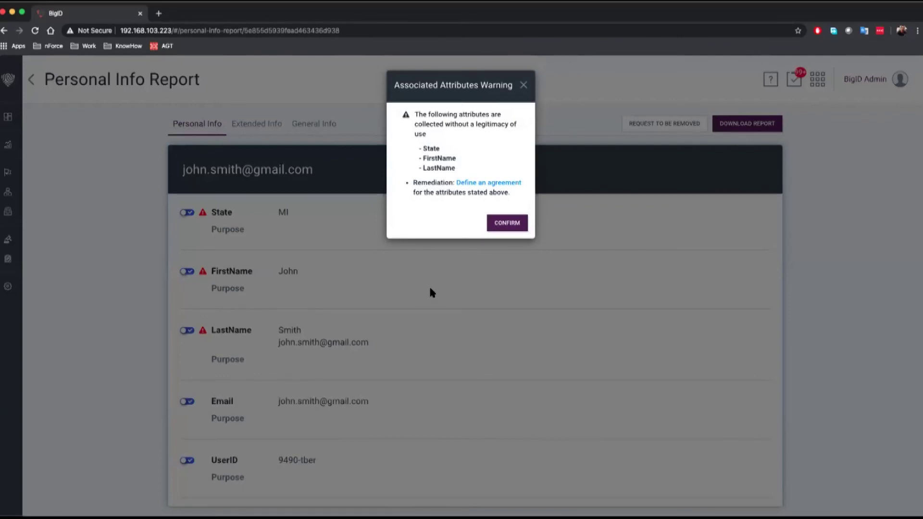
click(524, 89)
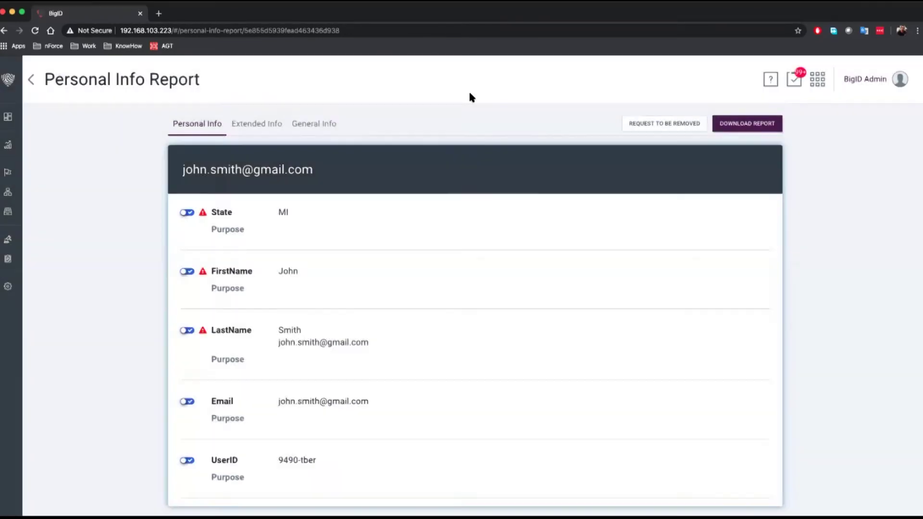
click(32, 79)
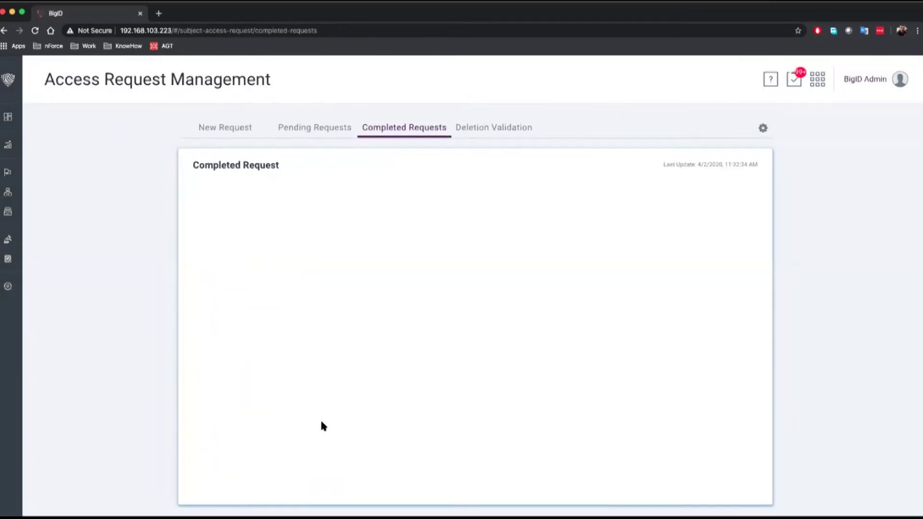